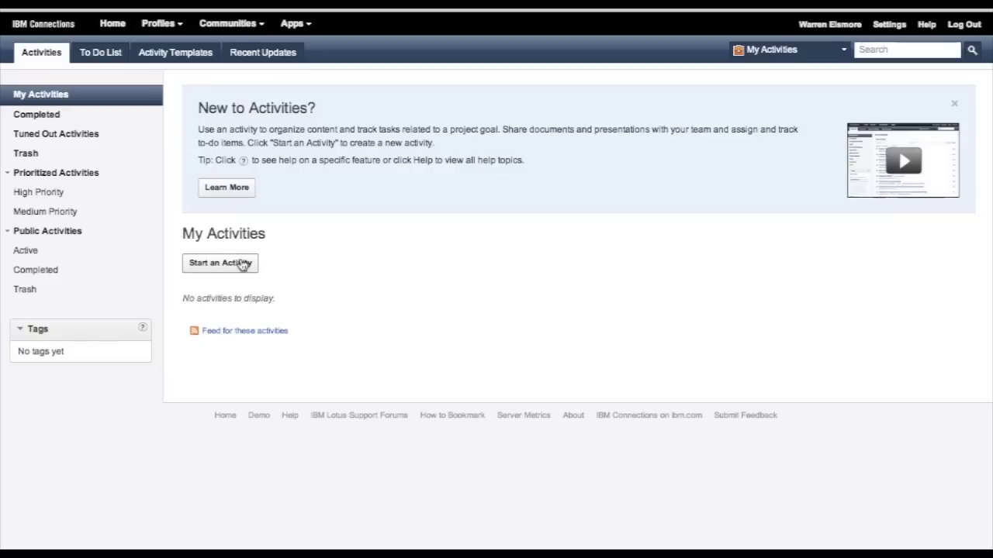
# - Start a new activity named "Customer Proposal" and tag it Customer, Domino, Project
pyautogui.click(238, 264)
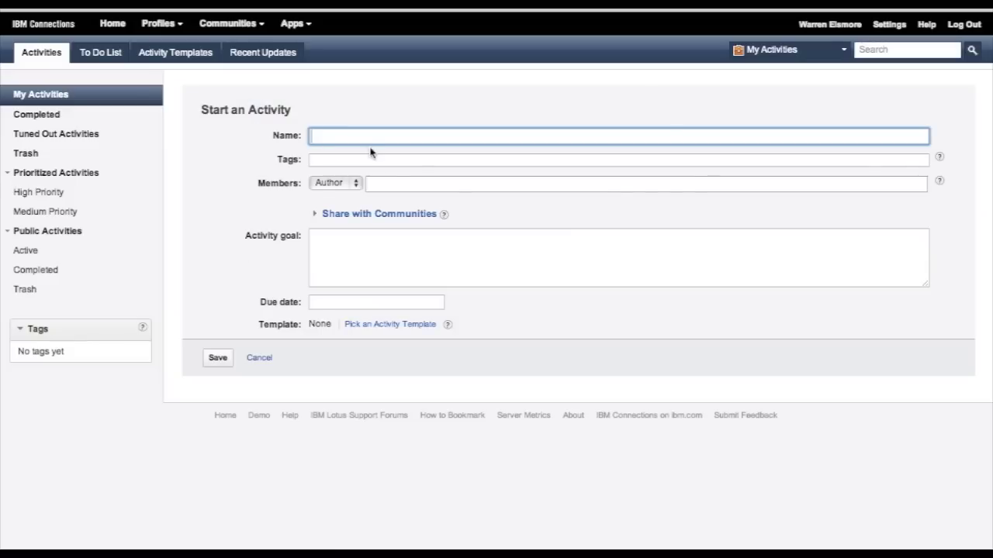
pyautogui.write('Customer P')
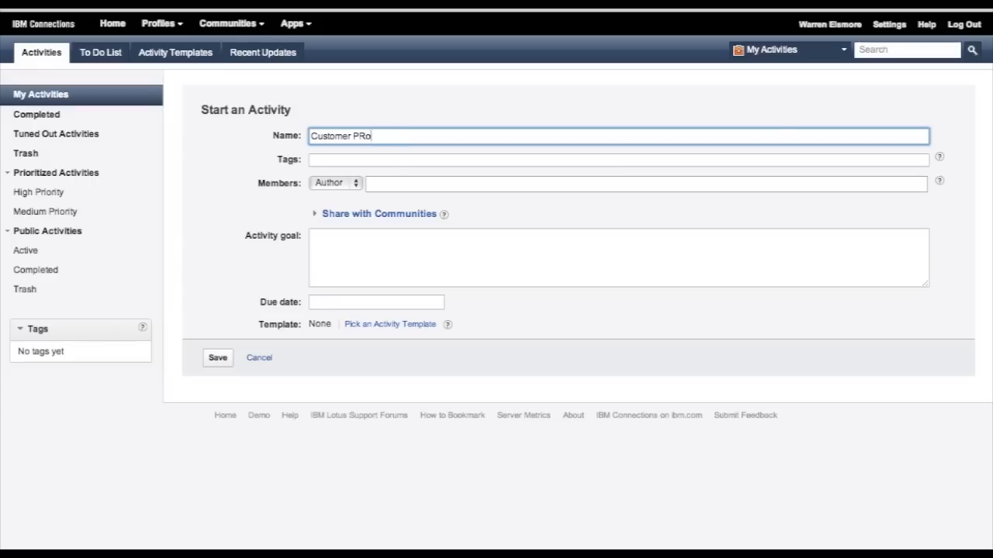
pyautogui.write('roposal')
pyautogui.click(618, 160)
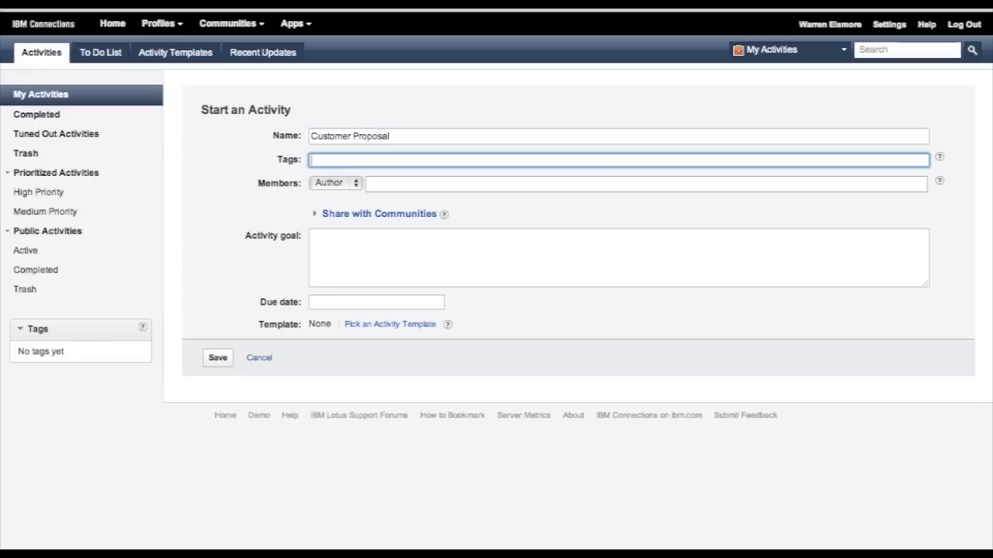
pyautogui.write('Customer, Domino')
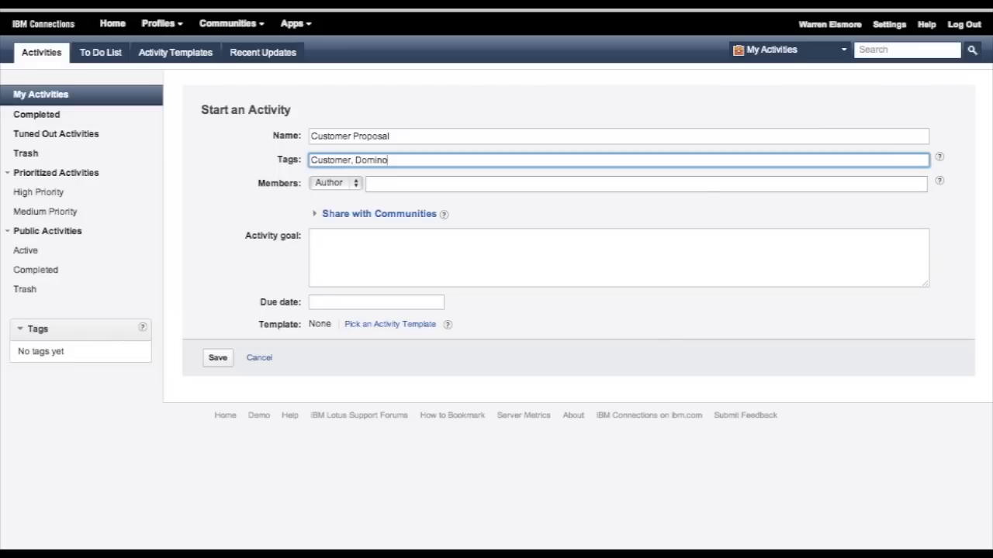
pyautogui.write(', Project')
# - Add the three colleagues by their first names as activity members with the Author role
pyautogui.click(354, 185)
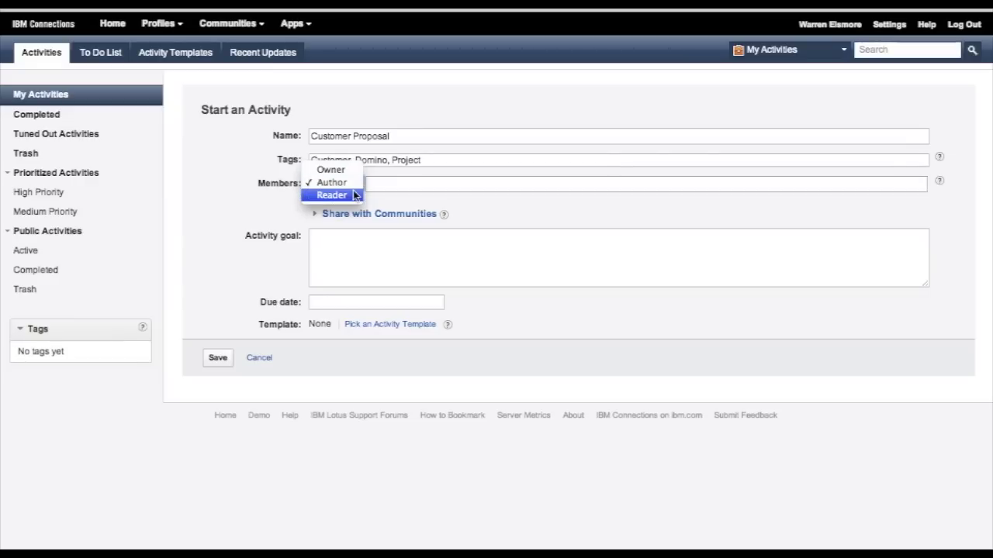
pyautogui.click(384, 189)
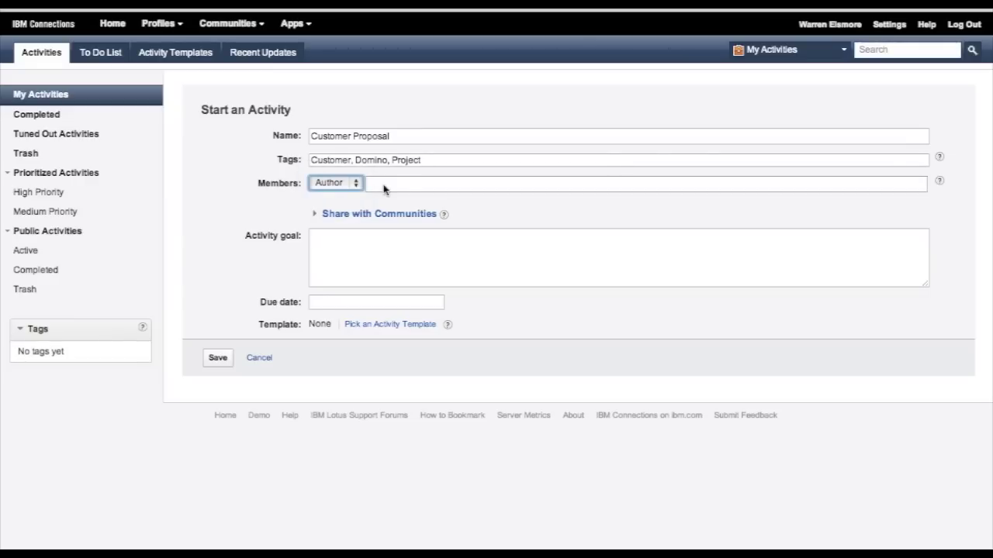
pyautogui.click(383, 189)
pyautogui.write('paul')
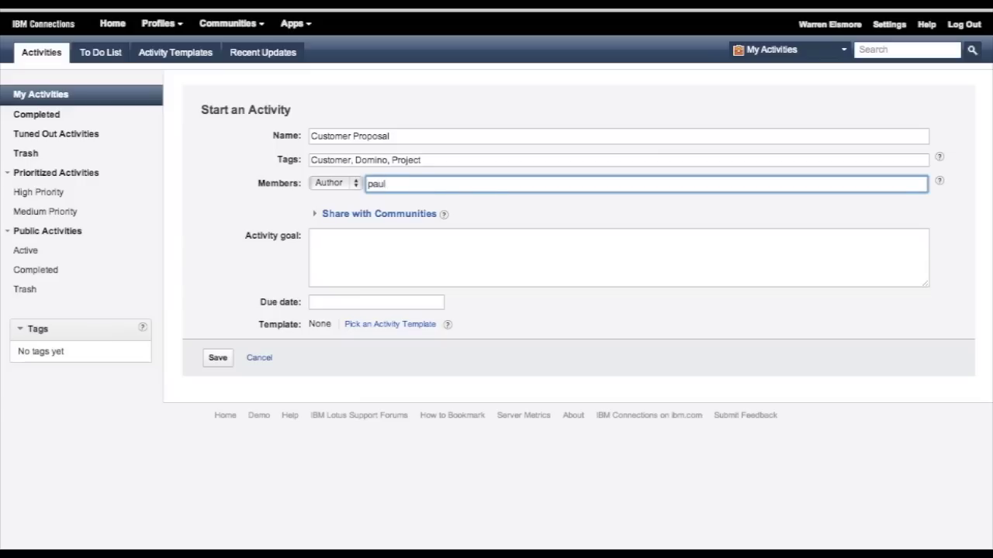
pyautogui.click(389, 219)
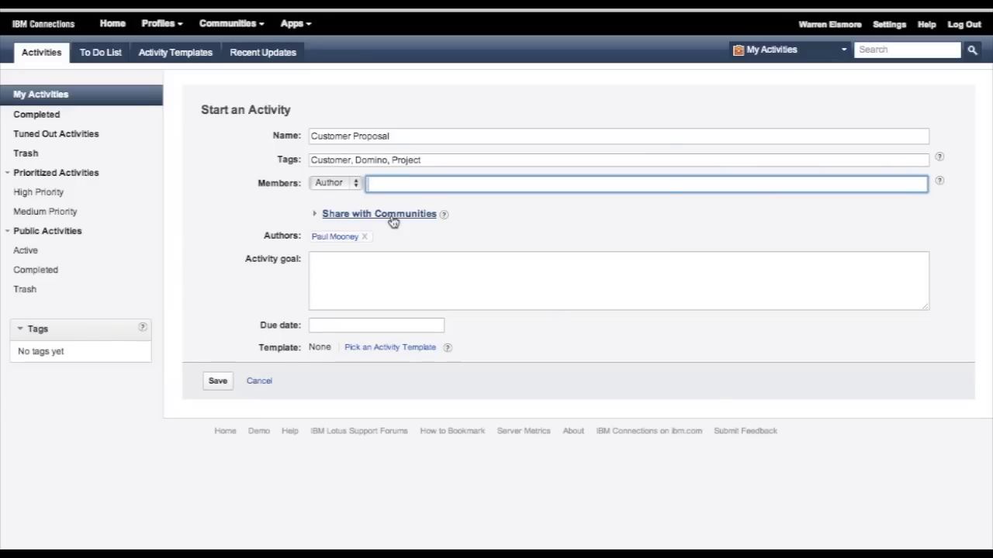
pyautogui.write('fiona')
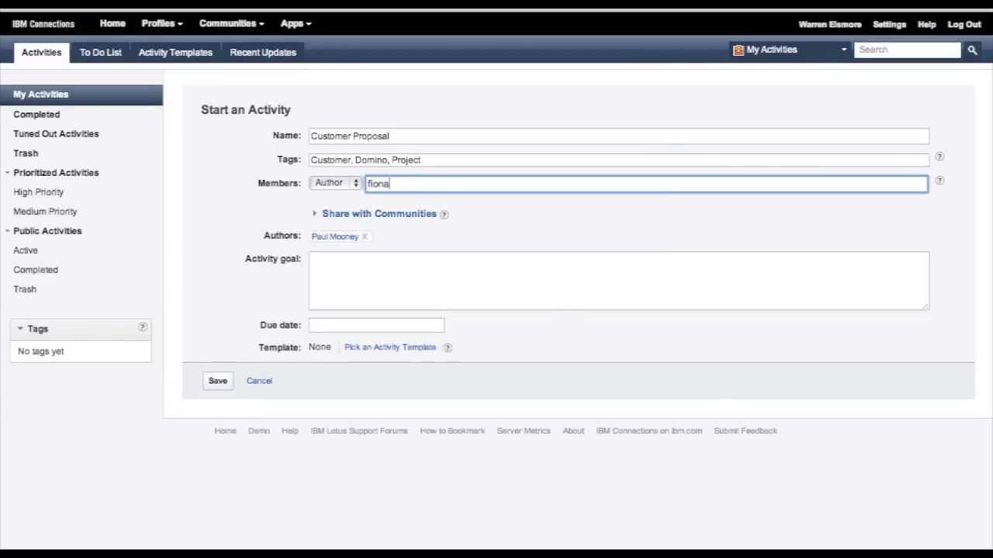
pyautogui.click(410, 199)
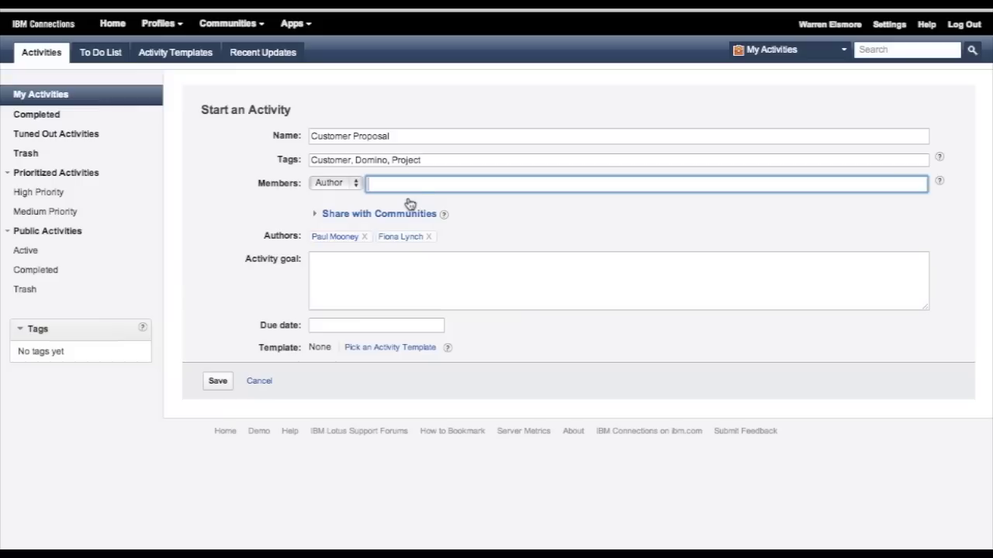
pyautogui.write('harry')
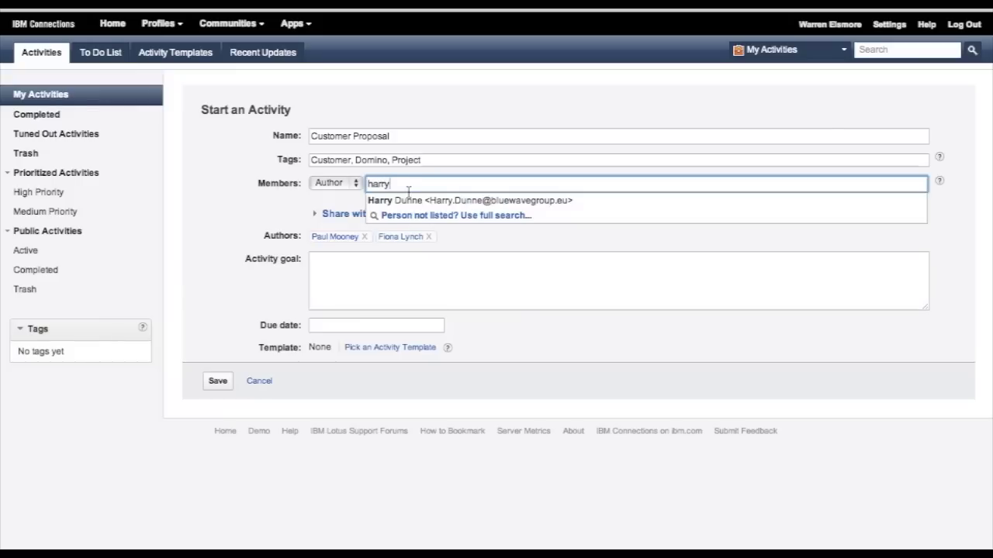
pyautogui.click(422, 201)
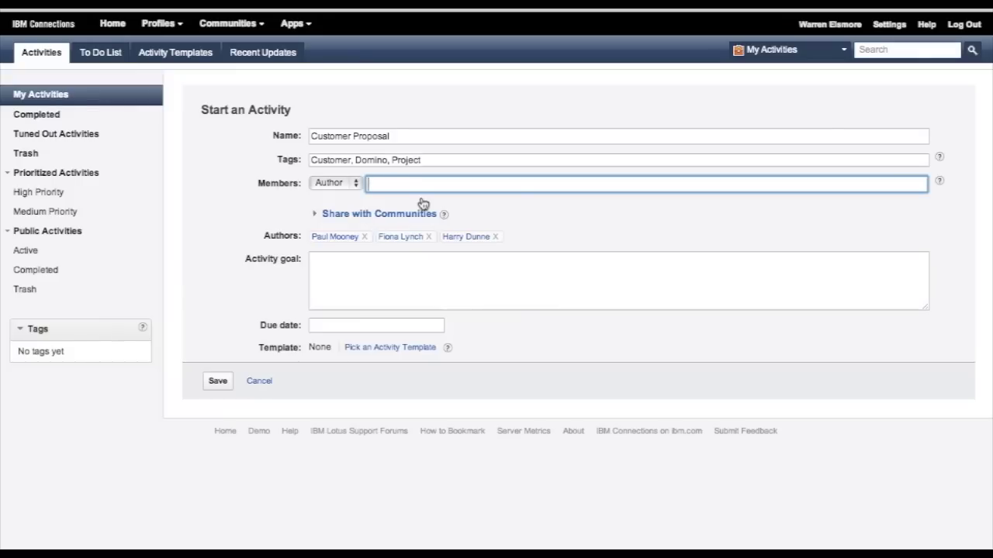
# - Share the activity with the Domino Administration community as Author
pyautogui.click(319, 216)
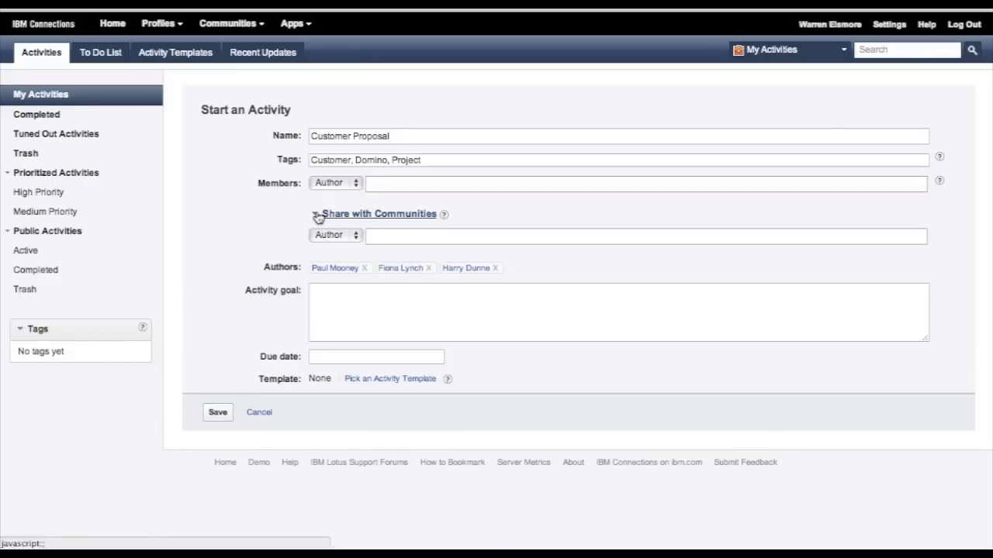
pyautogui.click(401, 236)
pyautogui.write('Domin')
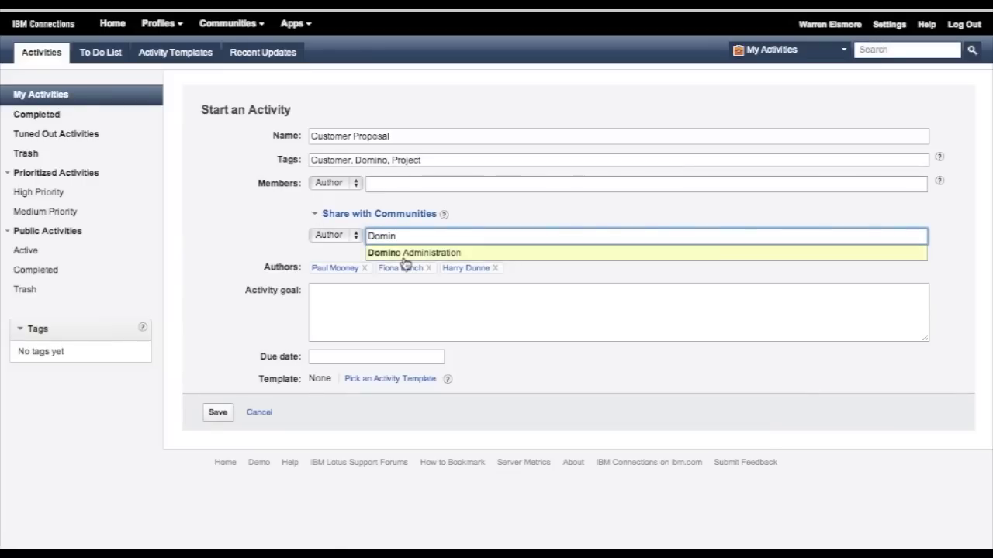
pyautogui.click(404, 259)
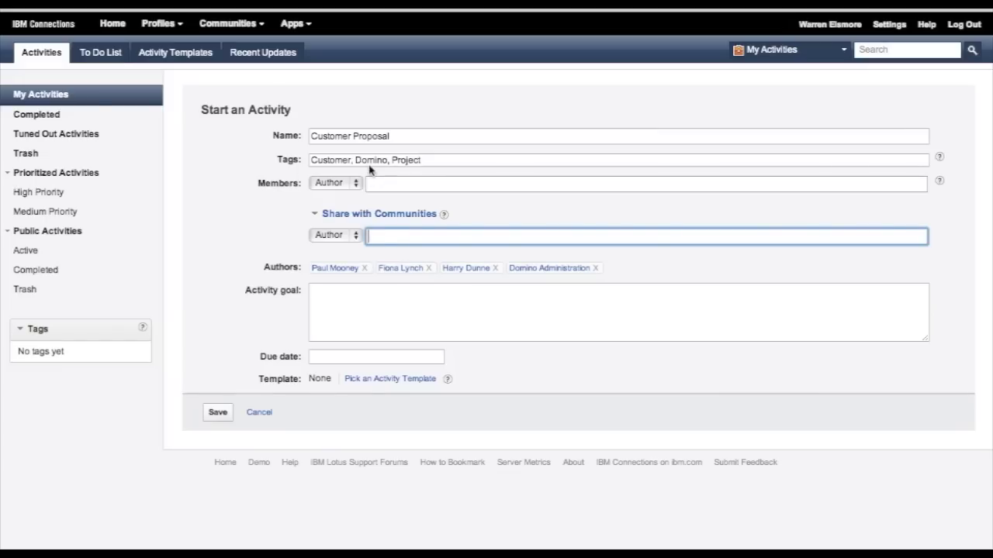
# - Enter the activity goal "Create a proposal for Customer X to upgrade them to Domino 8.5.3"
pyautogui.click(384, 313)
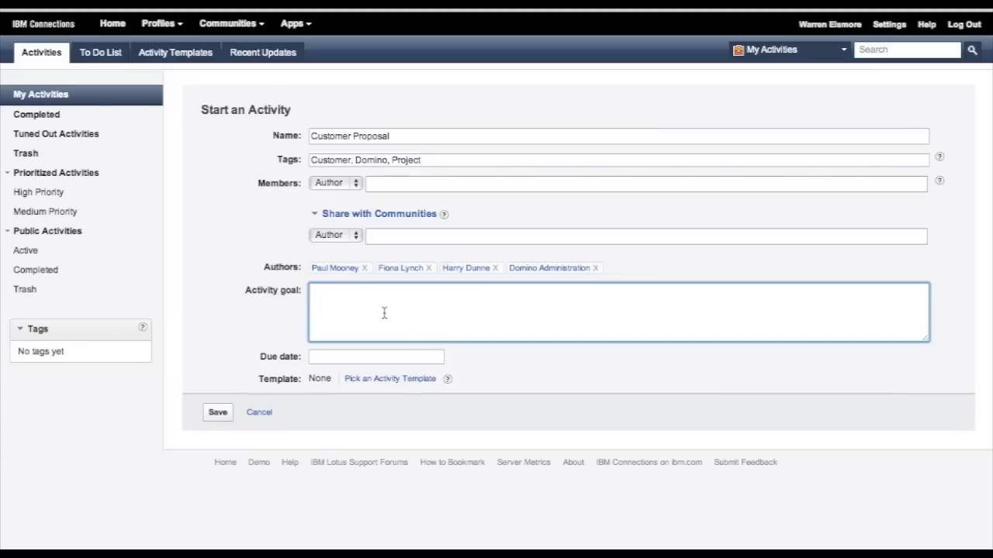
pyautogui.write('Create a proposal for Customt')
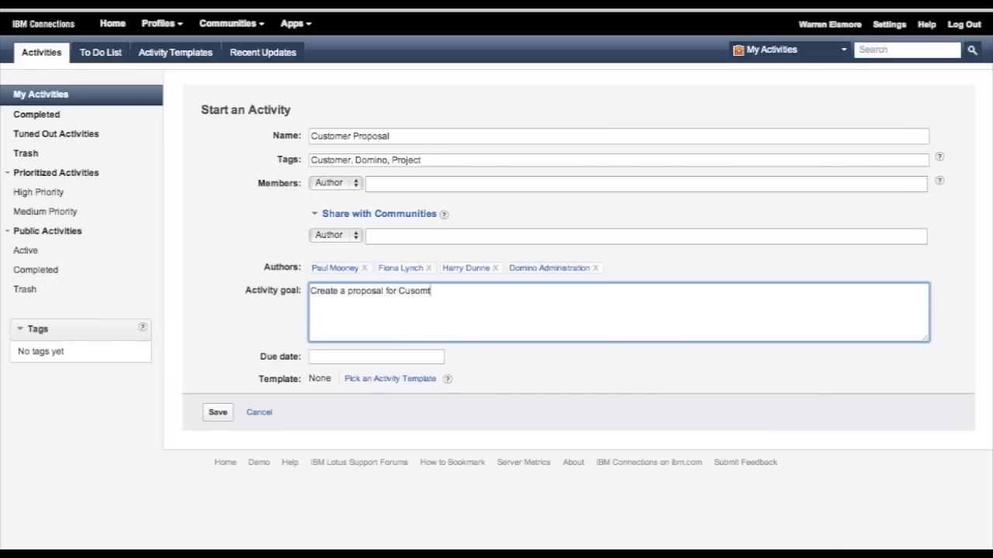
pyautogui.press('BackSpace')
pyautogui.press('BackSpace')
pyautogui.write('tomer X to upgrade them to Domino 8.5.3')
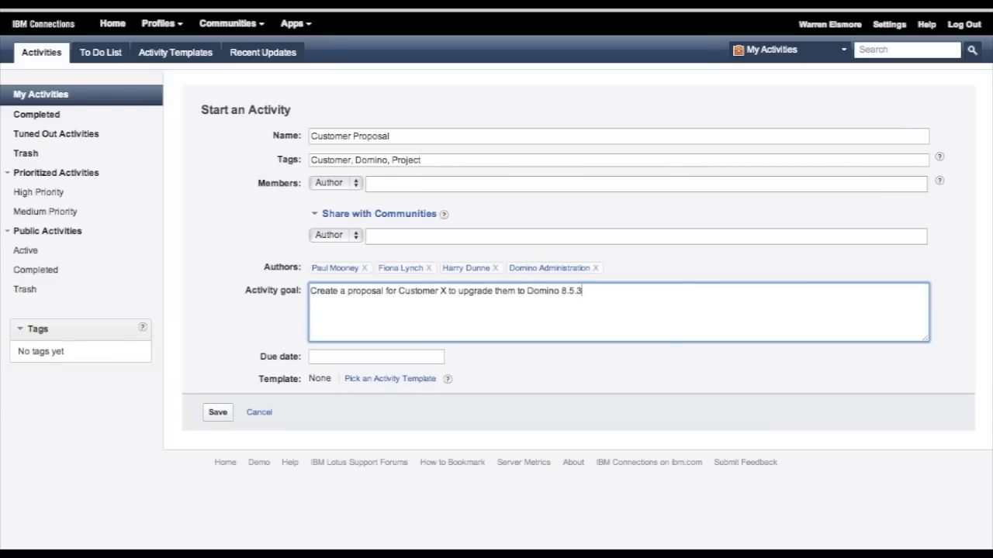
# - Set the activity's due date to March 30, 2012 and save the activity
pyautogui.click(329, 356)
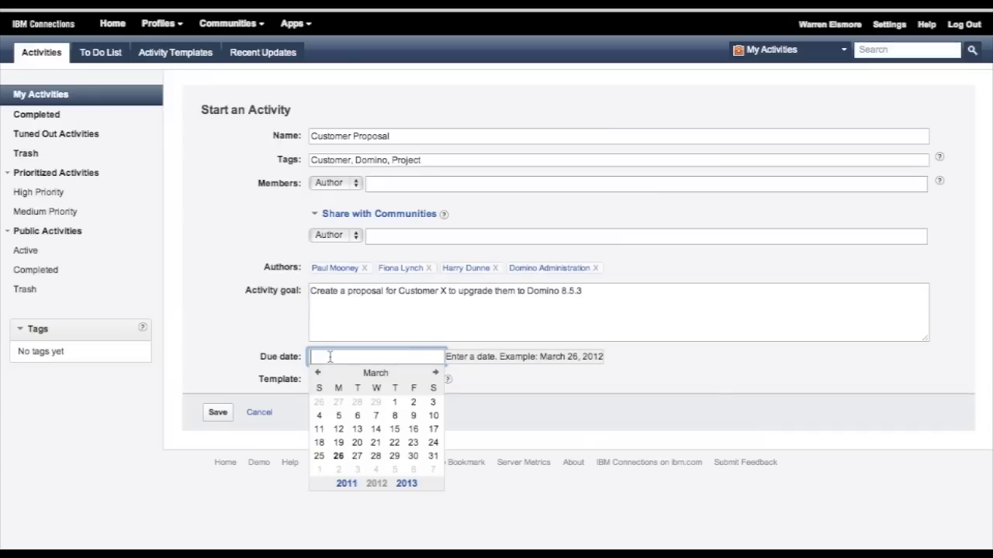
pyautogui.click(415, 457)
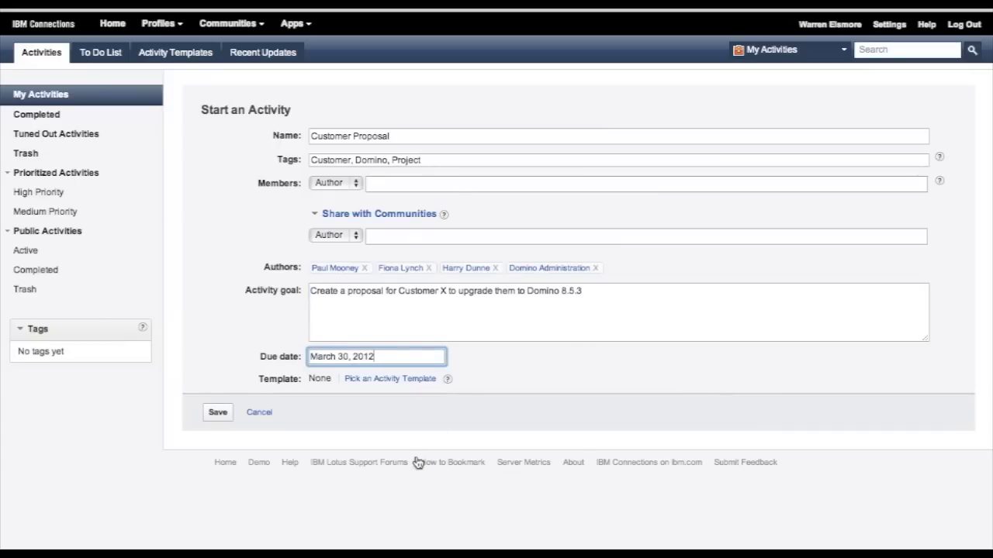
pyautogui.click(218, 413)
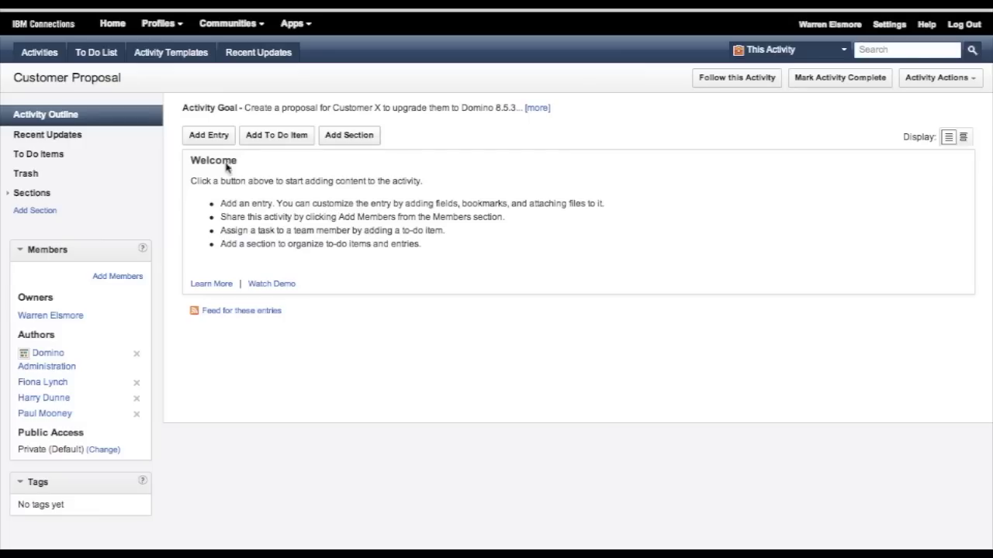
# - Add a section named "About Bluewave" to the activity and save it
pyautogui.click(347, 144)
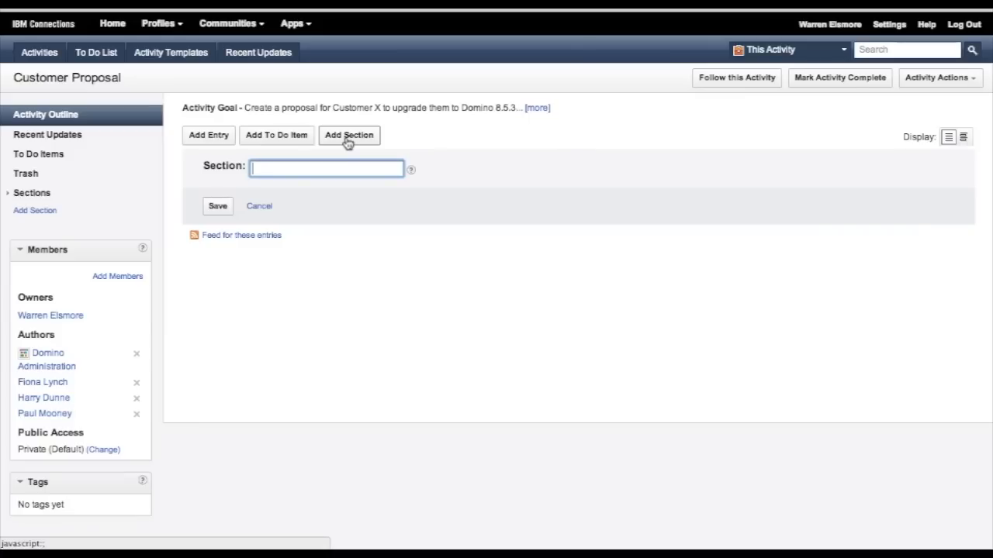
pyautogui.write('About Bluewave')
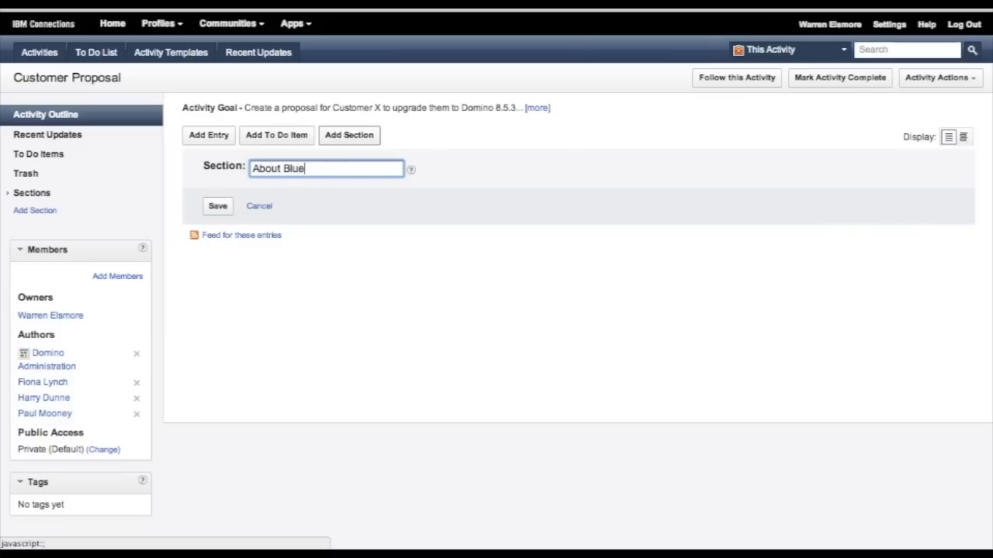
pyautogui.click(231, 206)
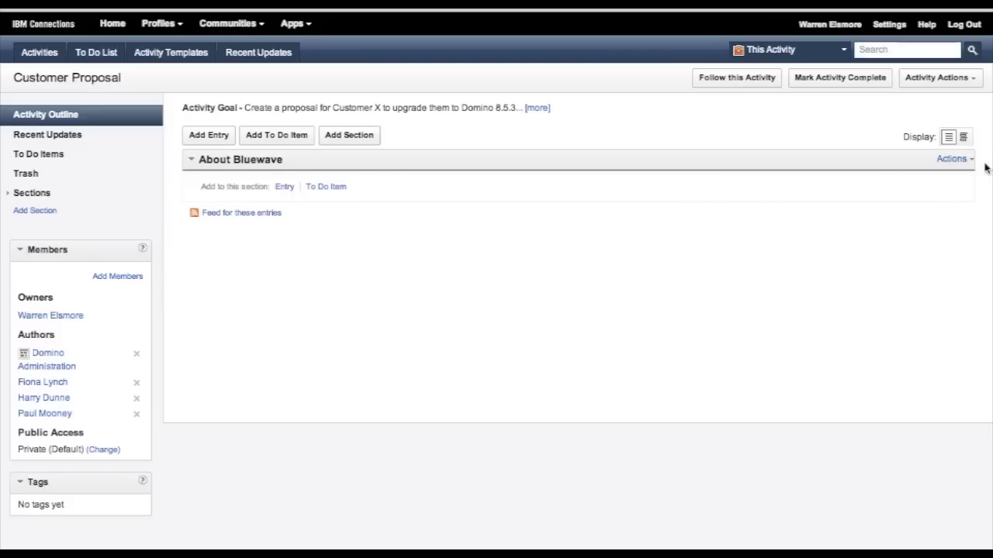
pyautogui.click(960, 160)
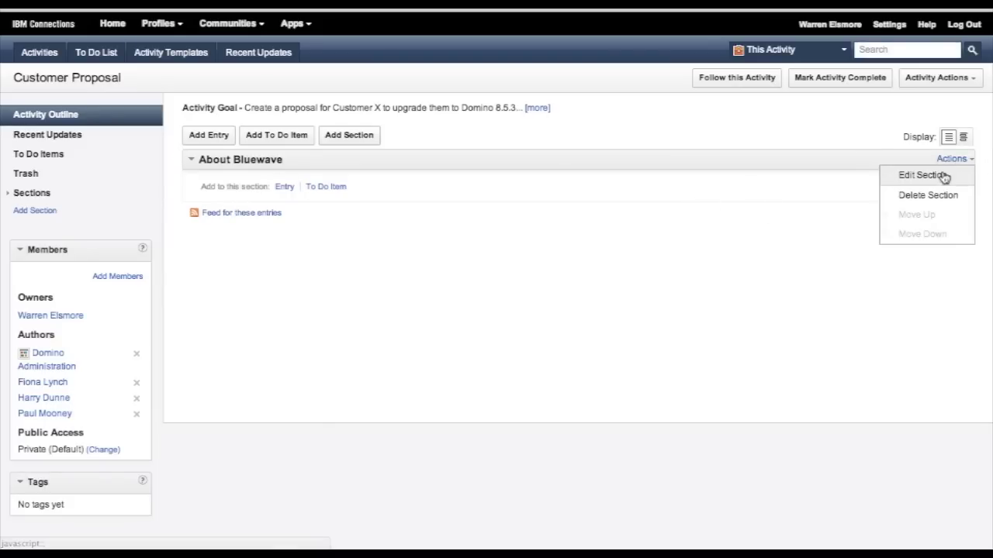
pyautogui.click(946, 175)
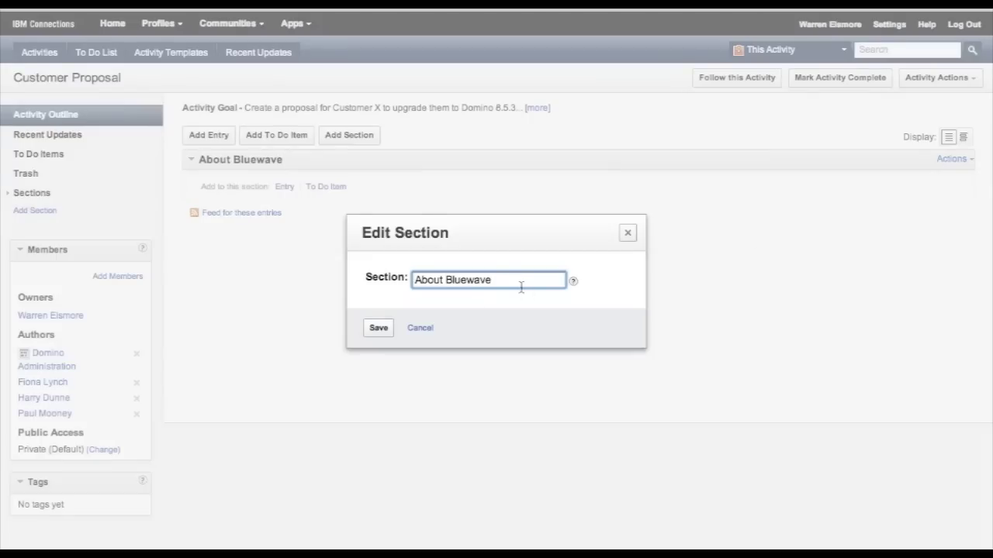
pyautogui.click(421, 328)
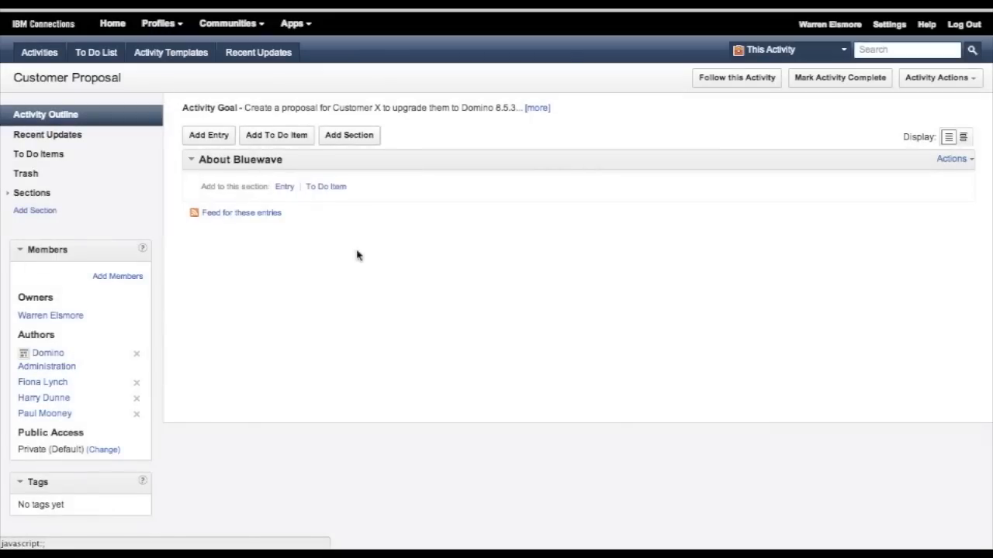
# - Create a to-do item titled "Write content for about Bluewave" in the About Bluewave section
pyautogui.click(331, 189)
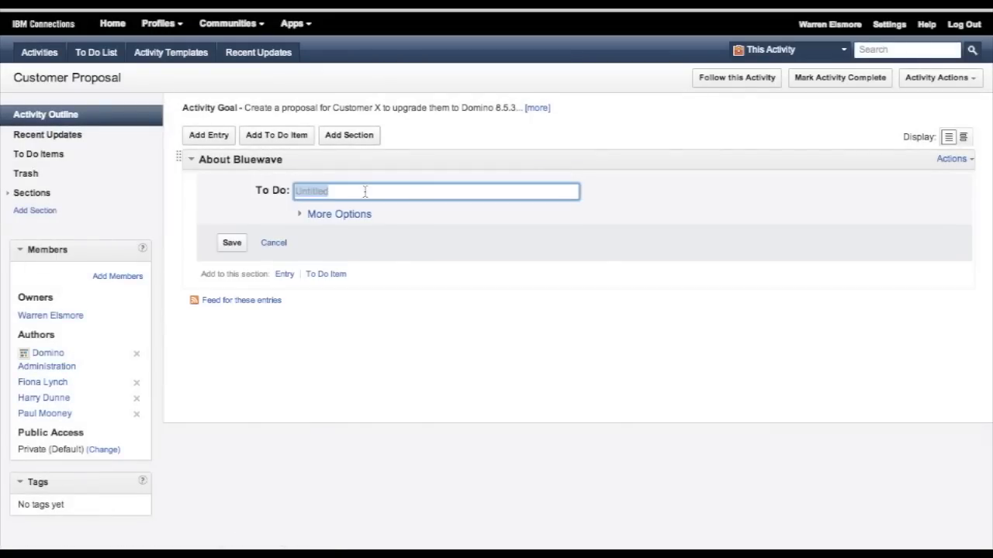
pyautogui.write('Writ')
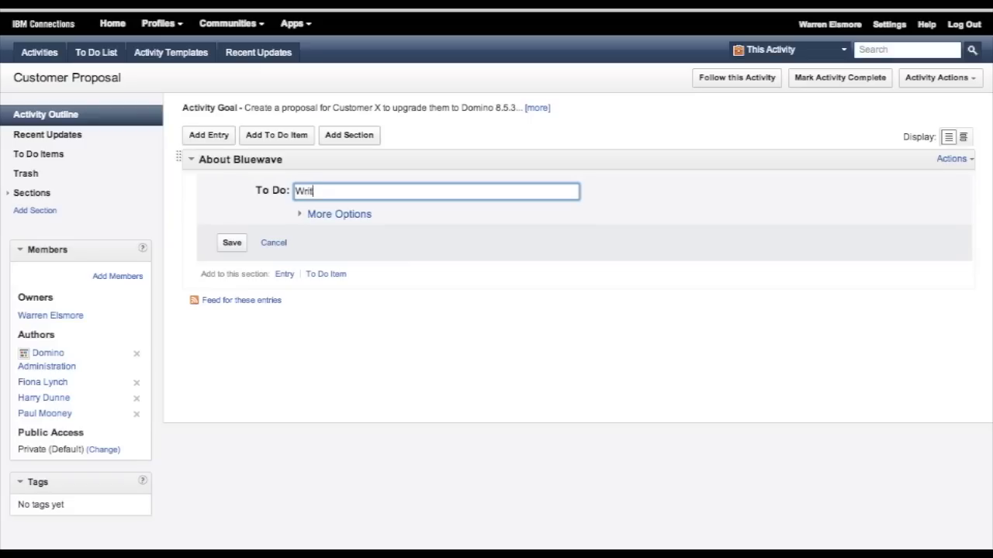
pyautogui.write('e content for about Bluewave')
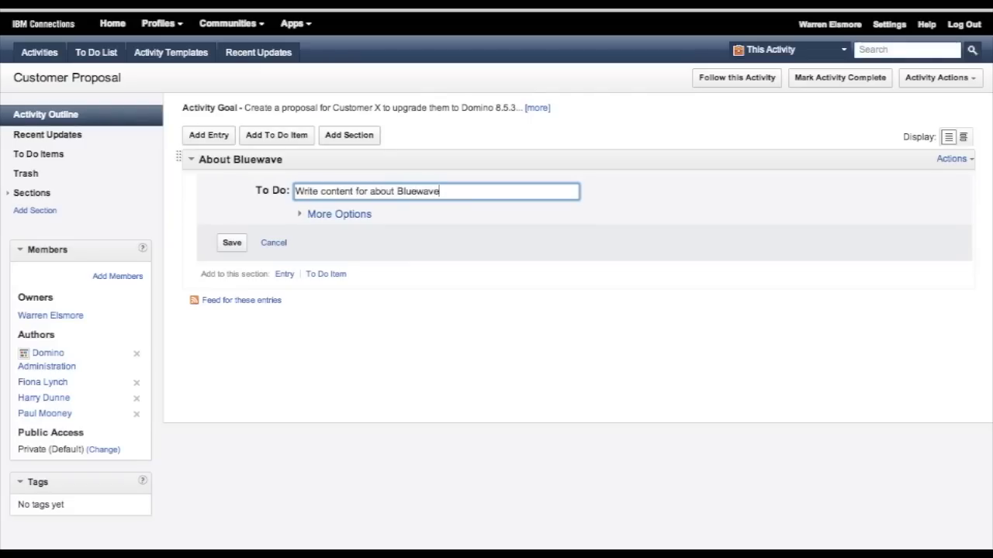
# - Assign the to-do item to the second person in the list of individual activity members and save it
pyautogui.click(301, 215)
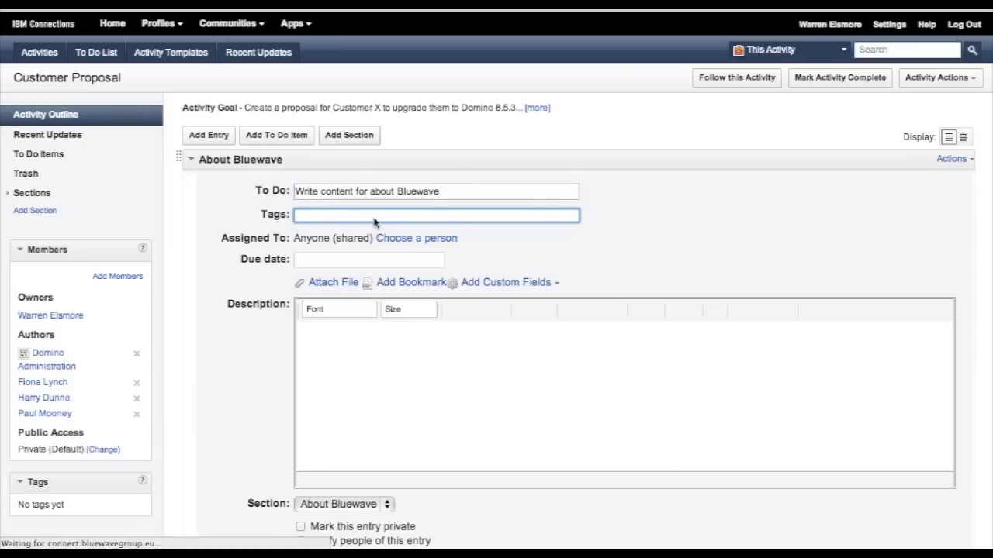
pyautogui.click(411, 240)
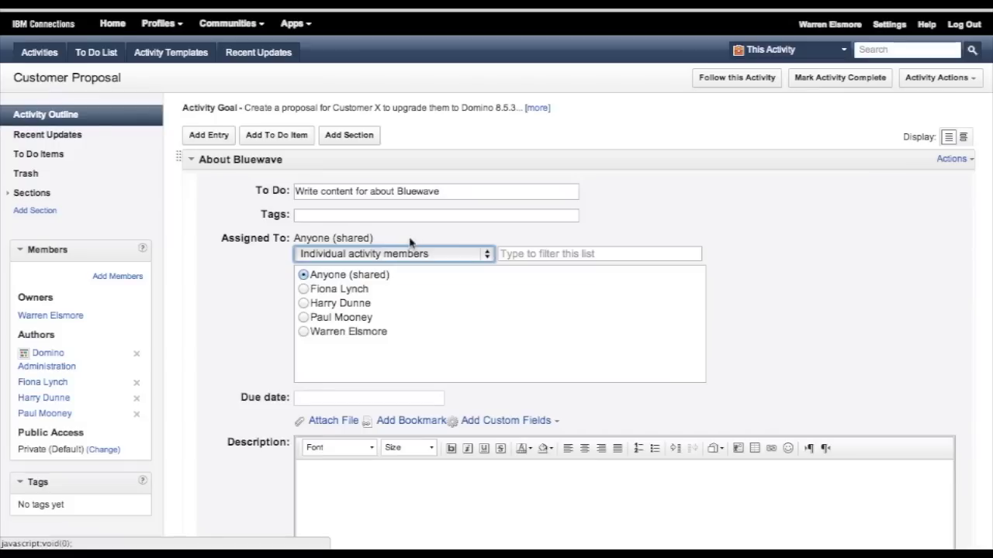
pyautogui.click(304, 303)
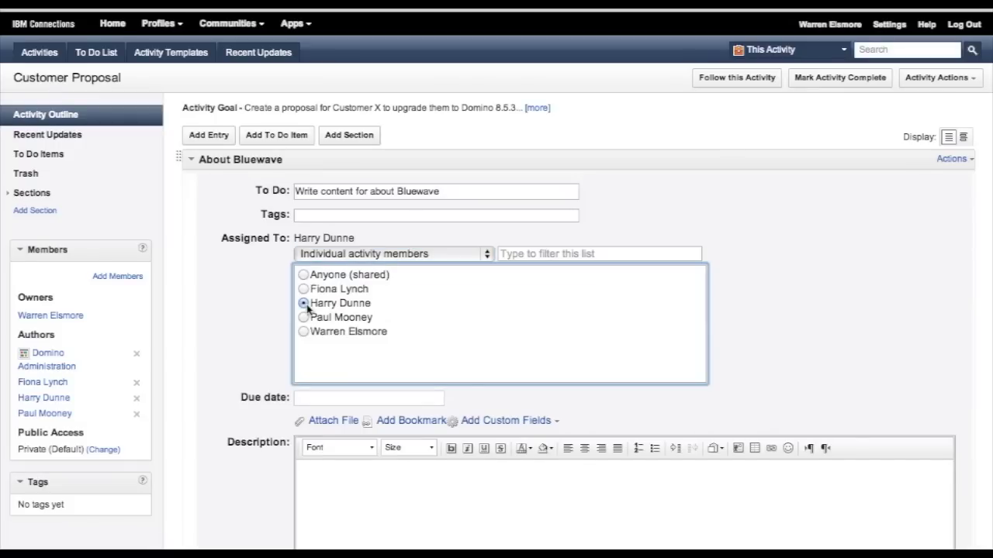
pyautogui.scroll(-5, 277, 339)
pyautogui.click(232, 475)
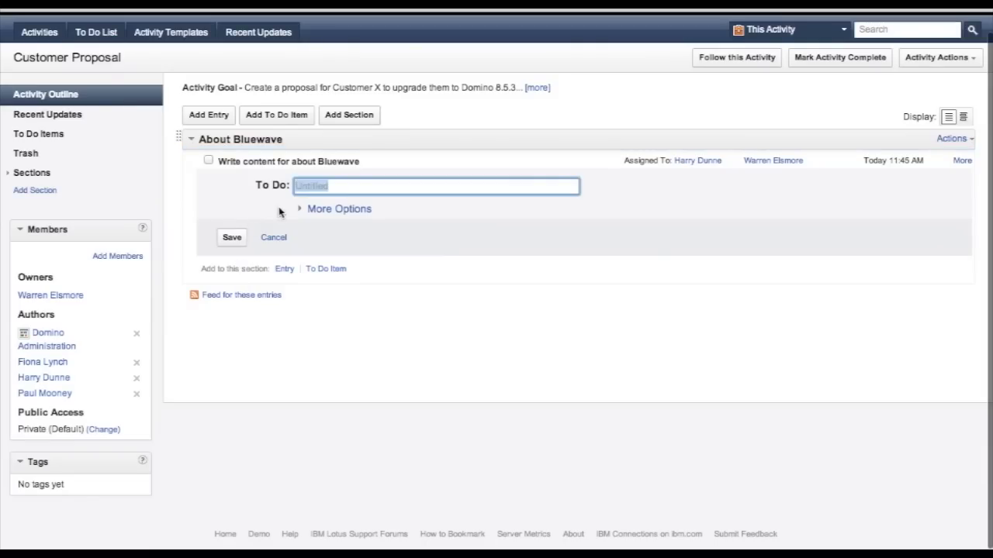
pyautogui.click(232, 239)
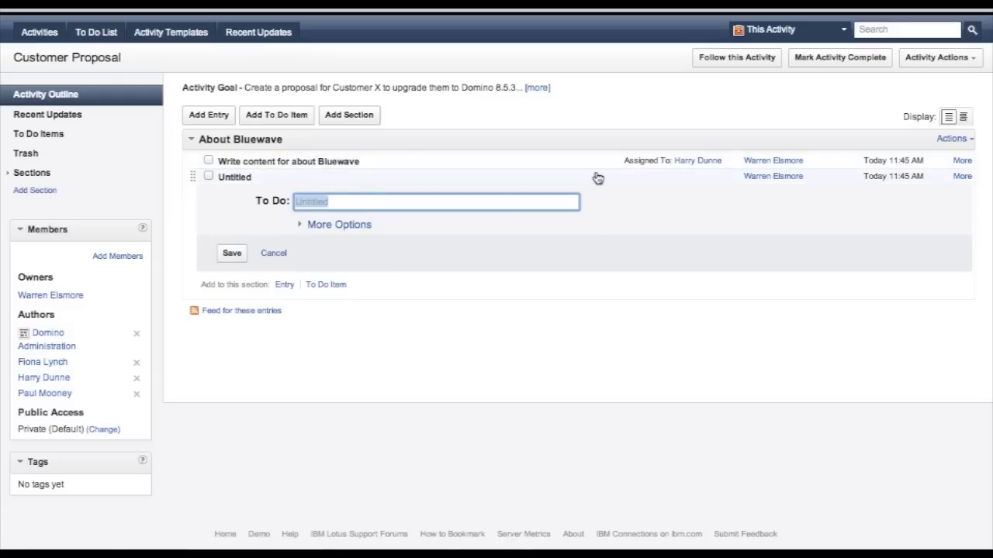
# - Add a section named "Architecture overview" to the activity, save it, and expand the list of sections
pyautogui.click(348, 117)
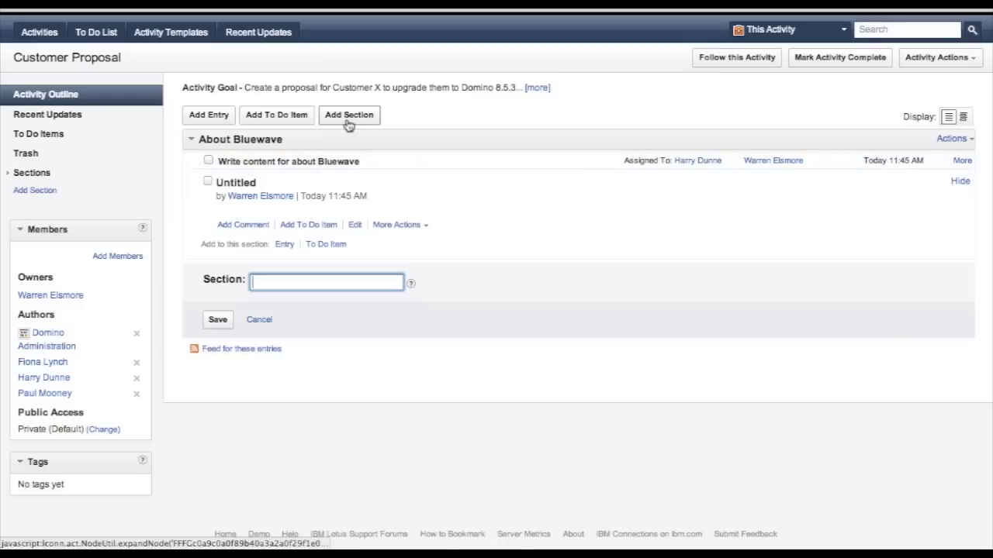
pyautogui.click(293, 284)
pyautogui.write('Architecu')
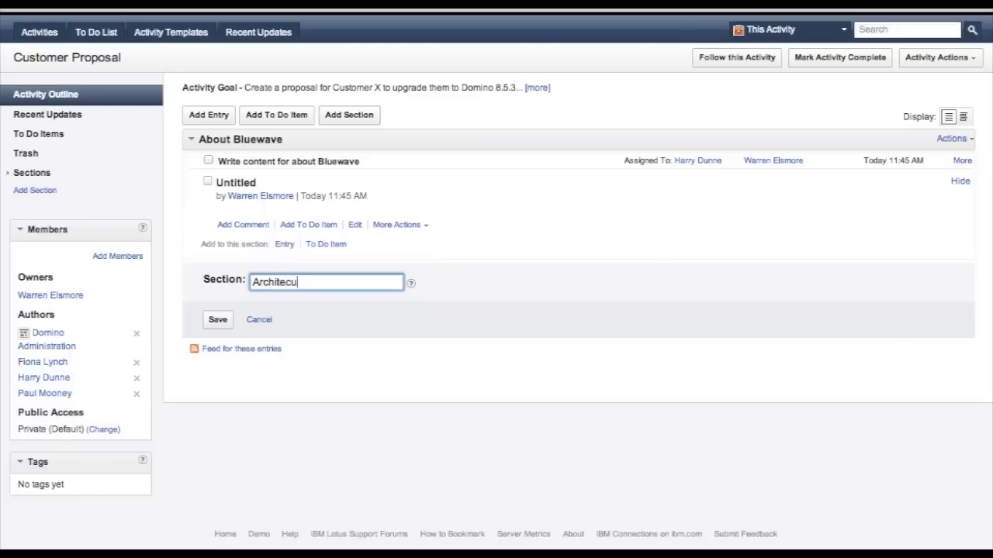
pyautogui.write('ture overview')
pyautogui.click(218, 320)
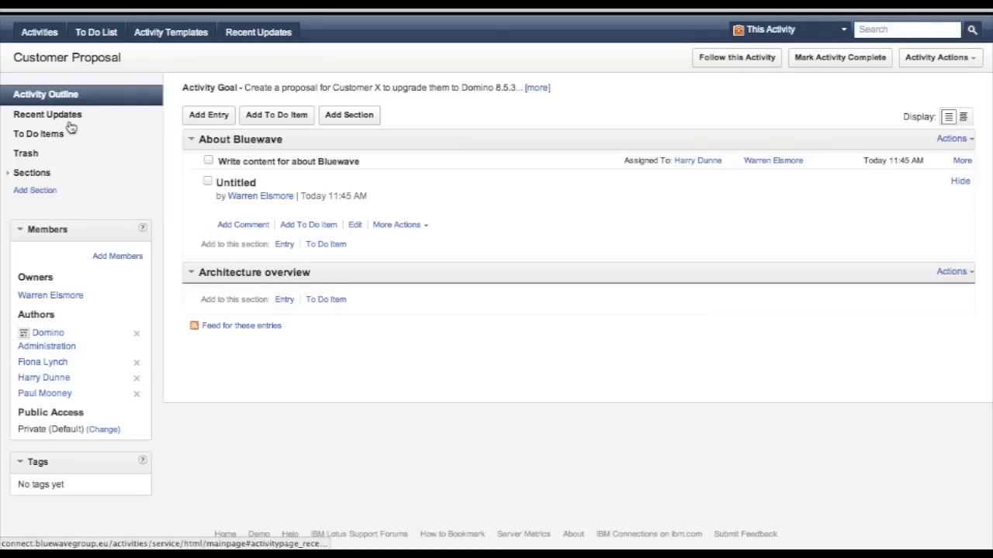
pyautogui.click(7, 174)
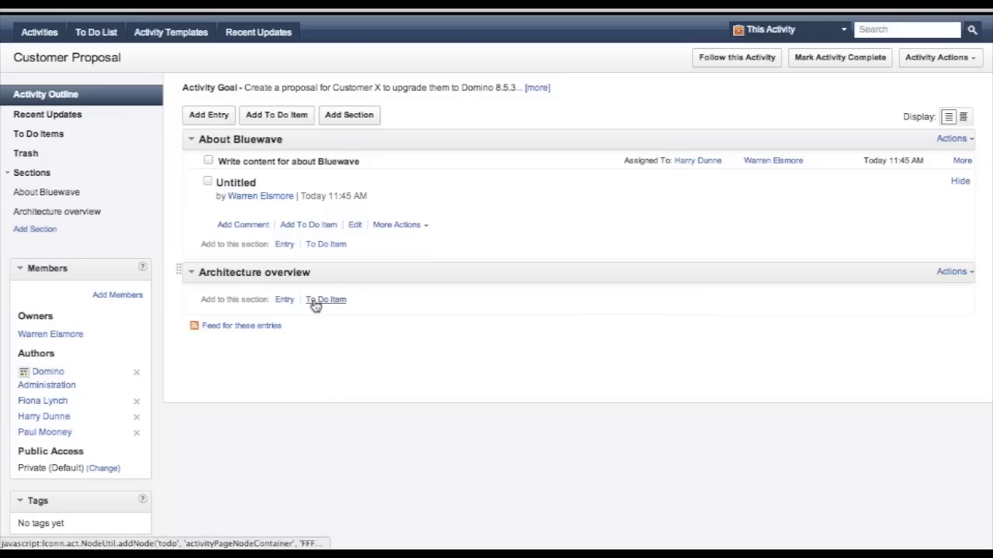
pyautogui.click(283, 301)
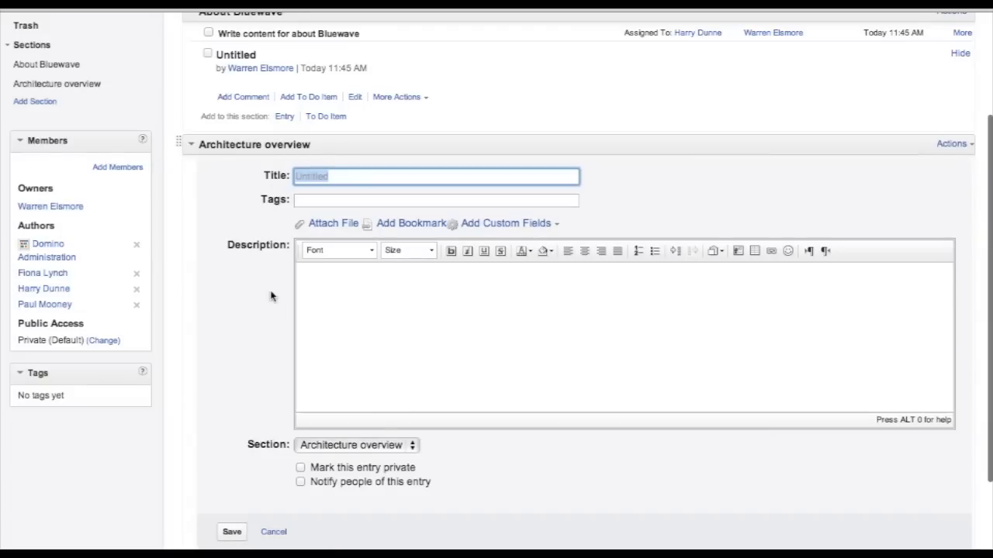
pyautogui.click(415, 226)
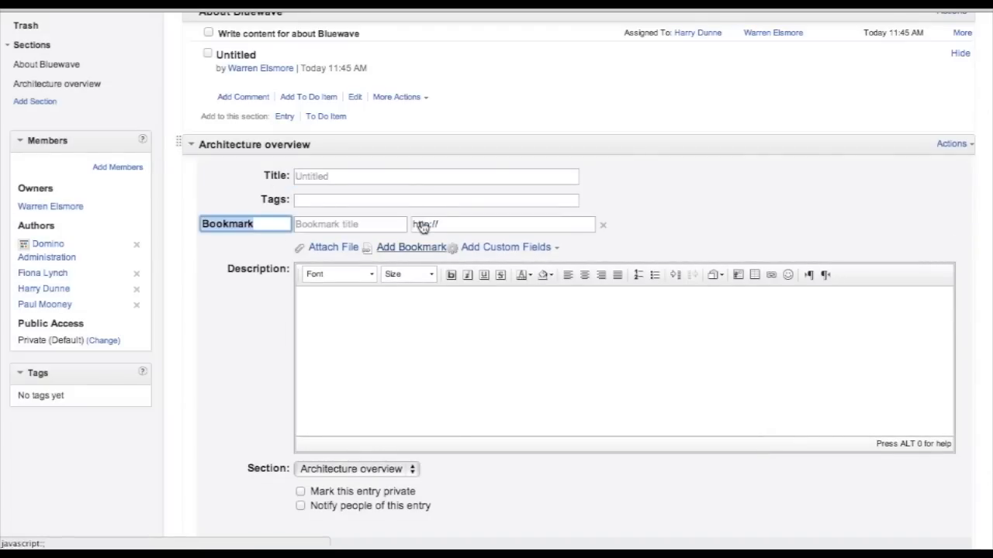
pyautogui.click(493, 226)
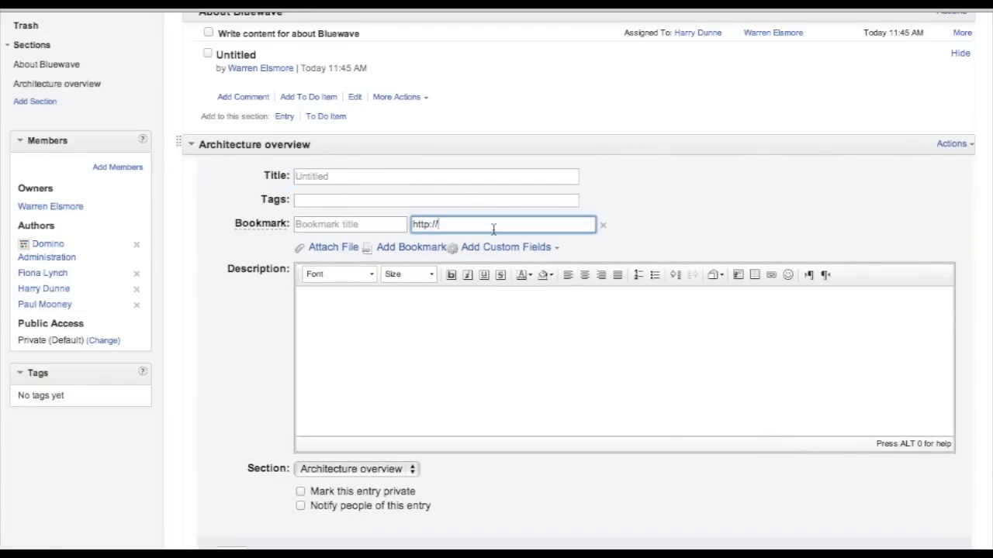
pyautogui.write('www.notes.net')
pyautogui.click(381, 230)
pyautogui.write('Developwork')
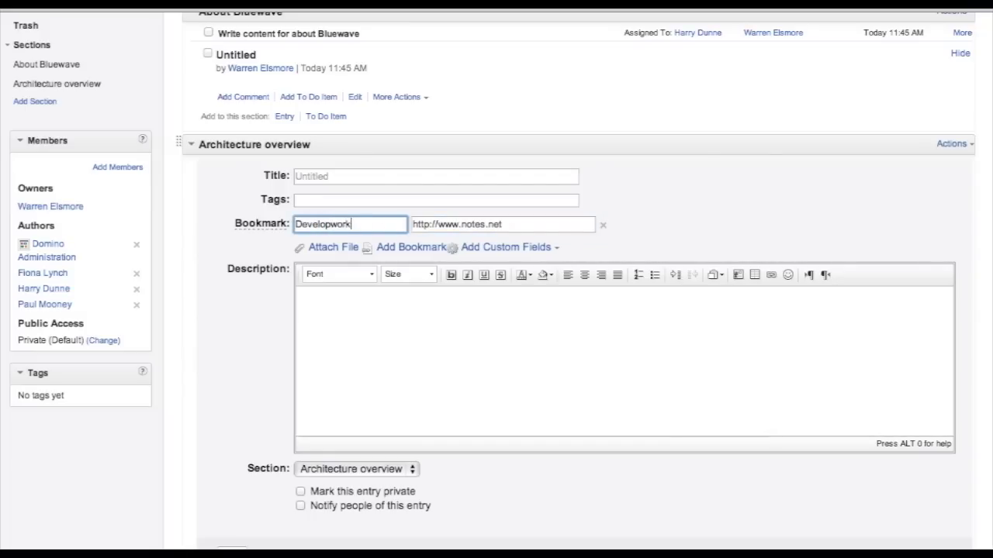
pyautogui.write('s Lotus')
# - Title the new entry "Developworks Lotus"
pyautogui.click(355, 175)
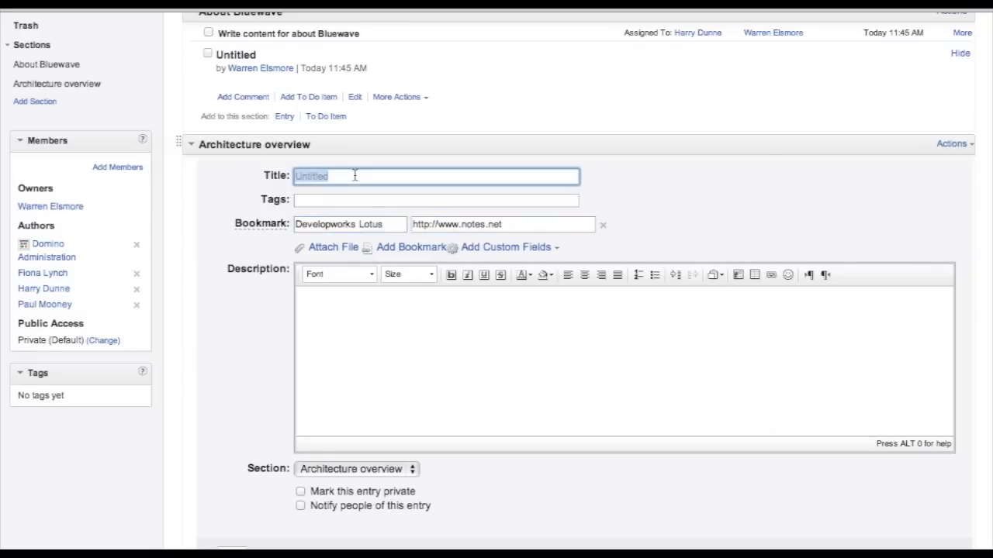
pyautogui.write('Develope')
pyautogui.press('BackSpace')
pyautogui.write('works Lotus')
# - Turn on notification for the entry and select all three members of the Domino Administration community as recipients
pyautogui.scroll(-3, 378, 327)
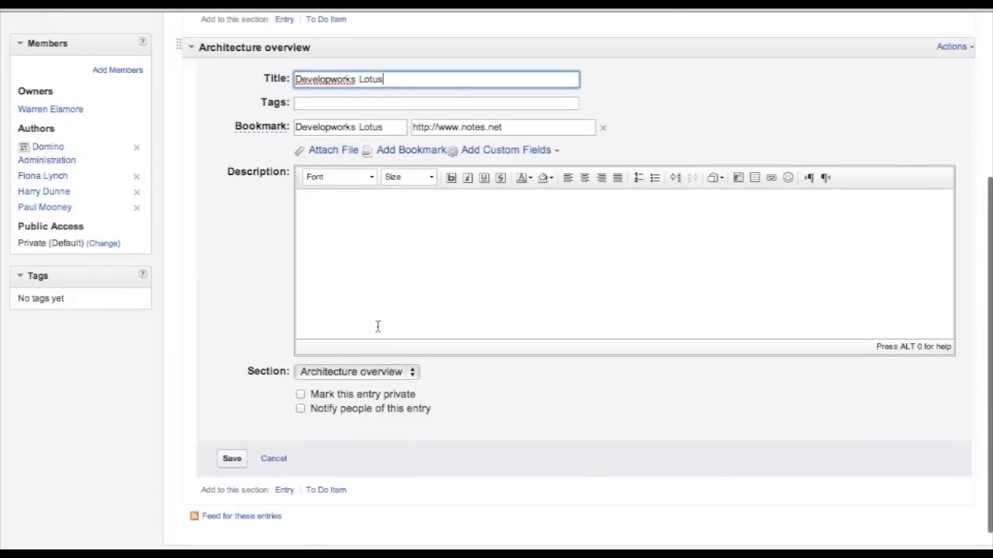
pyautogui.click(301, 410)
pyautogui.scroll(-3, 264, 419)
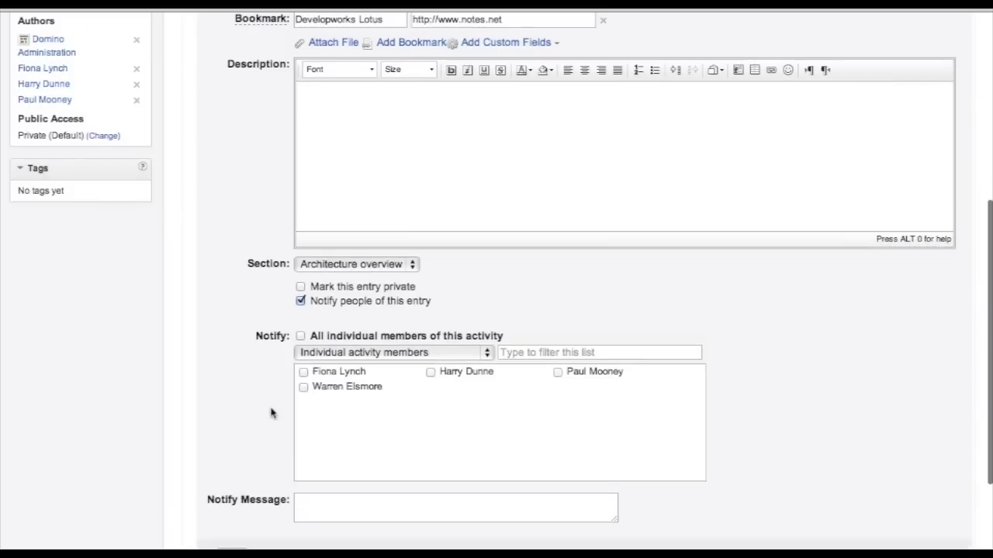
pyautogui.click(378, 353)
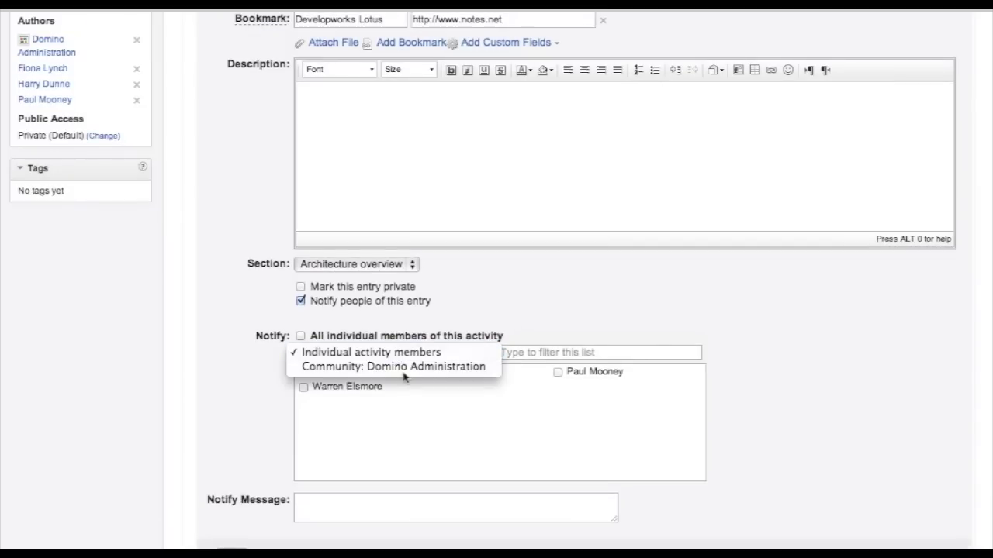
pyautogui.click(401, 368)
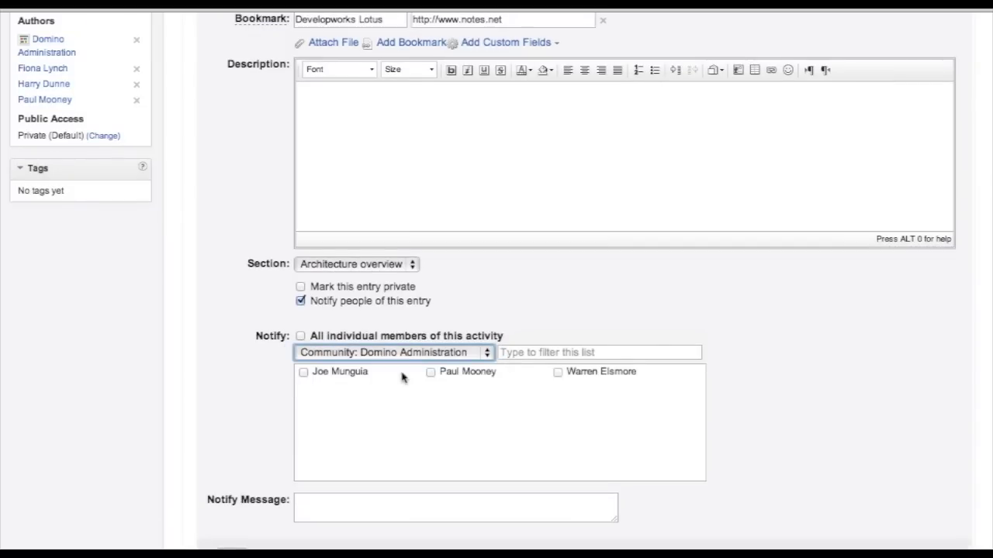
pyautogui.click(331, 376)
pyautogui.click(443, 380)
pyautogui.click(600, 375)
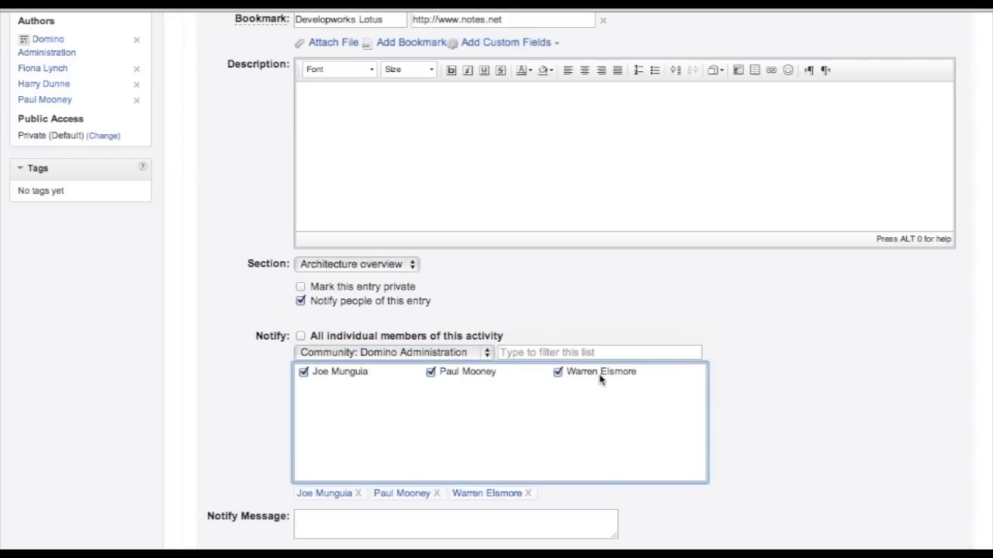
# - Enter the notify message "Hi, this content might be useful to help you complete the Domino architecture section" and save the entry
pyautogui.scroll(-3, 507, 406)
pyautogui.click(466, 409)
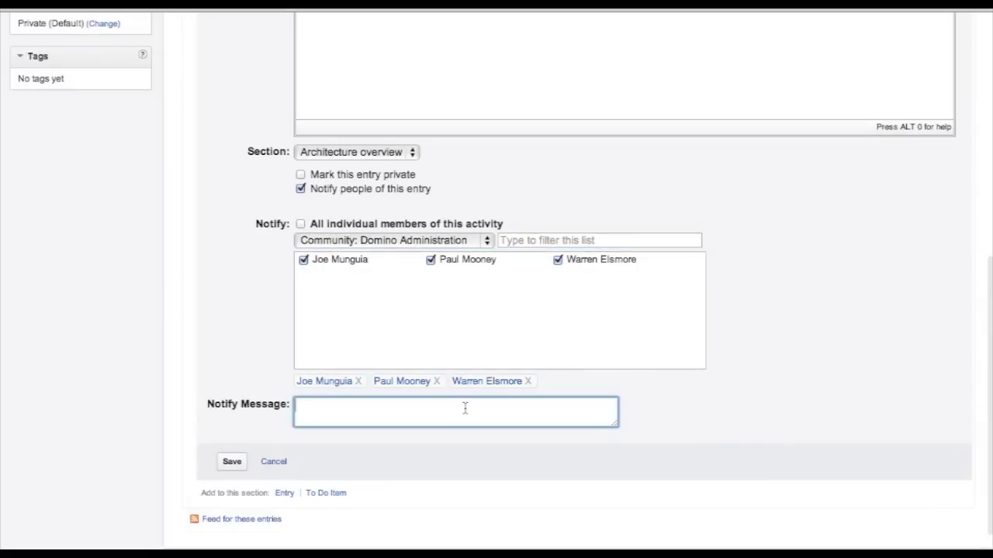
pyautogui.write('Hi, ')
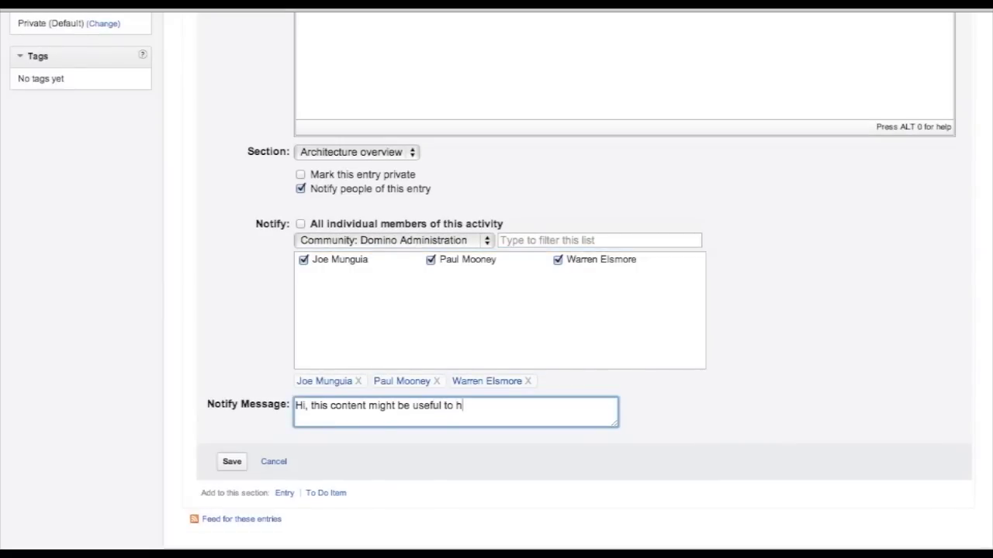
pyautogui.write('omplete the')
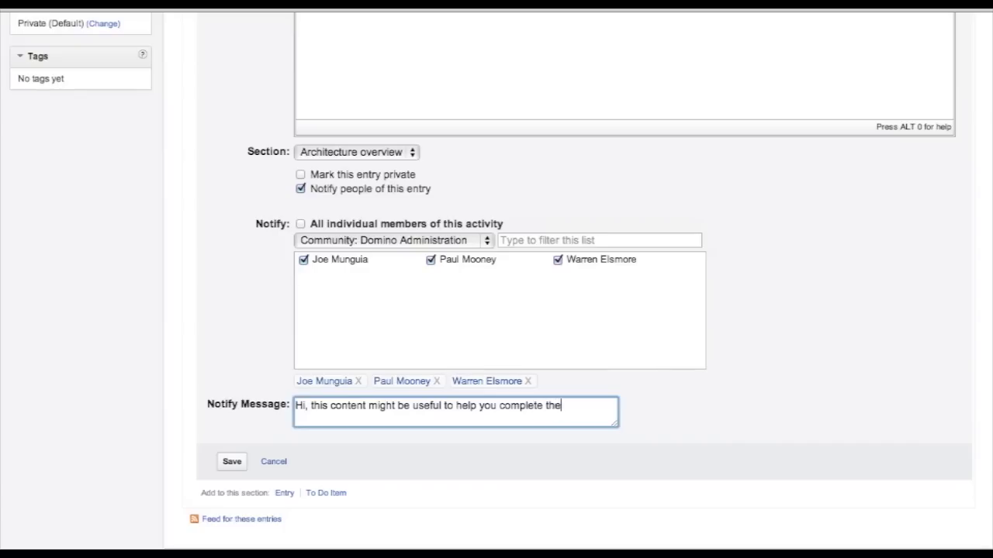
pyautogui.write(' Domino architecture section')
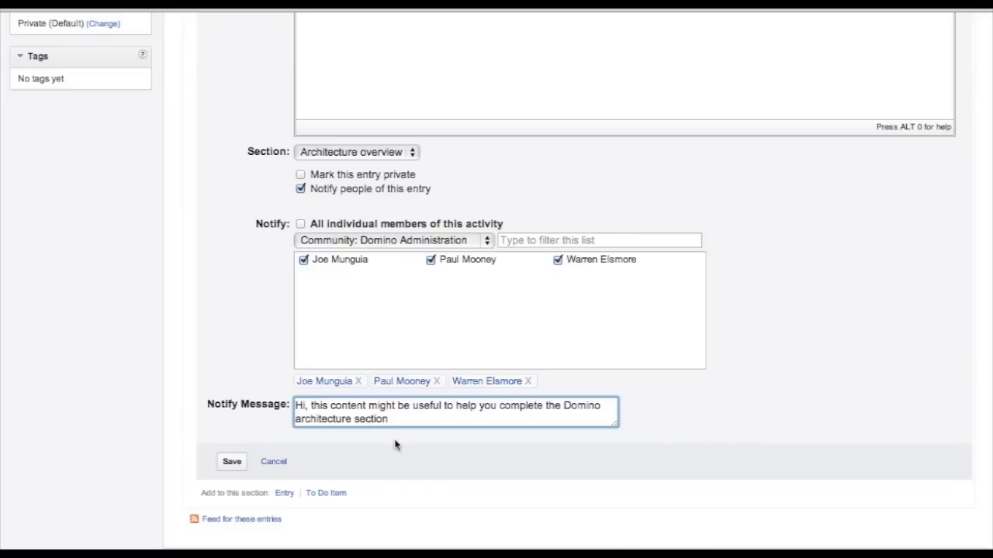
pyautogui.click(231, 462)
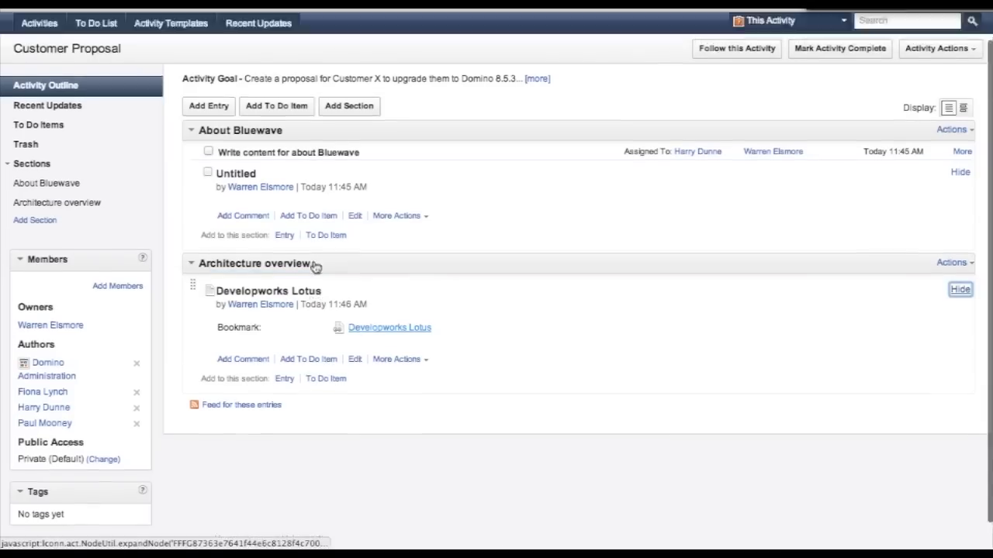
# - Mark the Customer Proposal activity as complete
pyautogui.scroll(2, 312, 263)
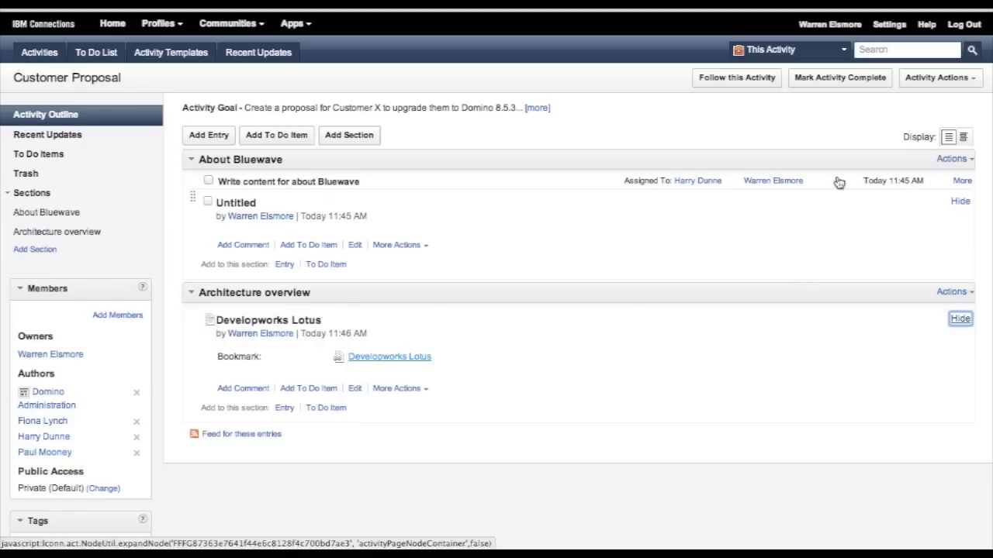
pyautogui.click(841, 79)
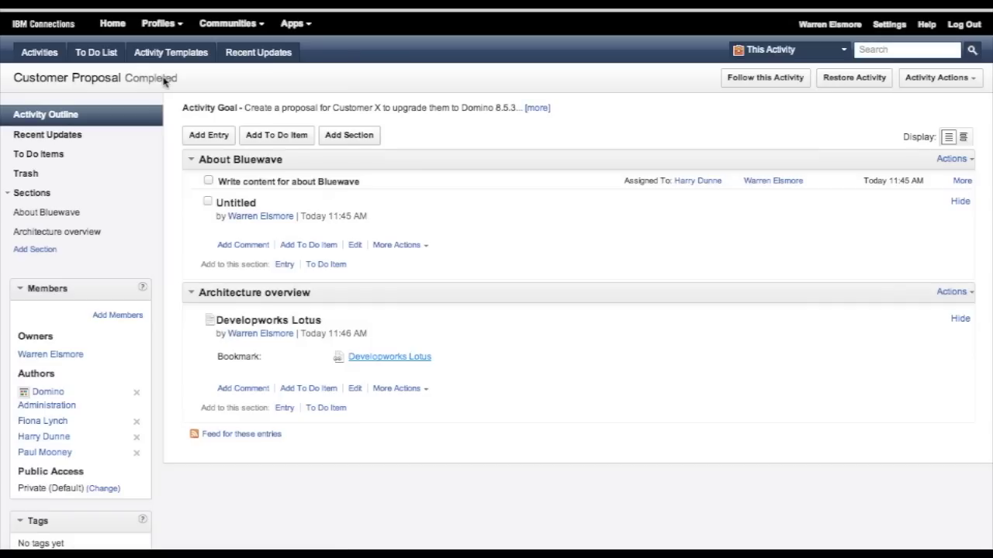
# - Copy the activity as a new template named "Customer Proposal Template", expand its community sharing options, and save it
pyautogui.click(970, 82)
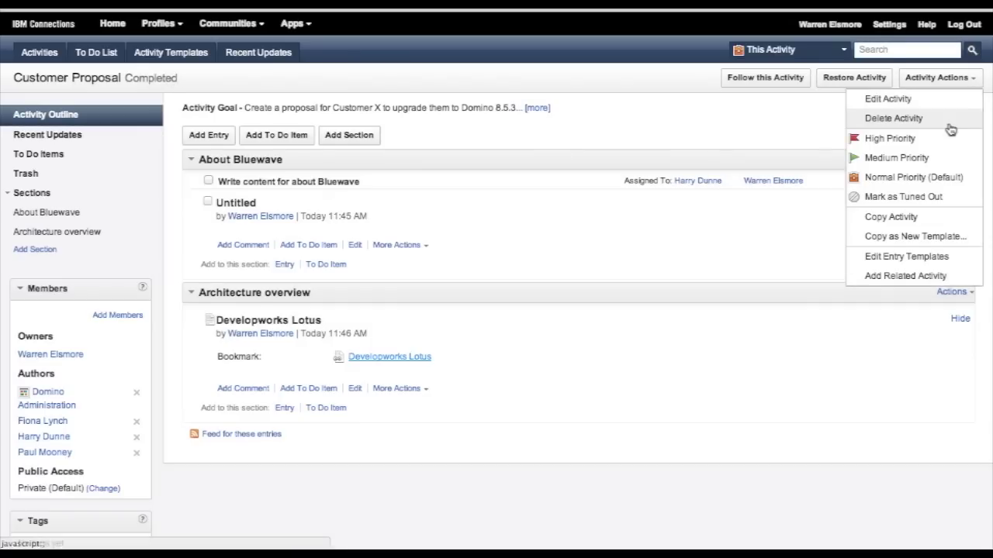
pyautogui.click(948, 245)
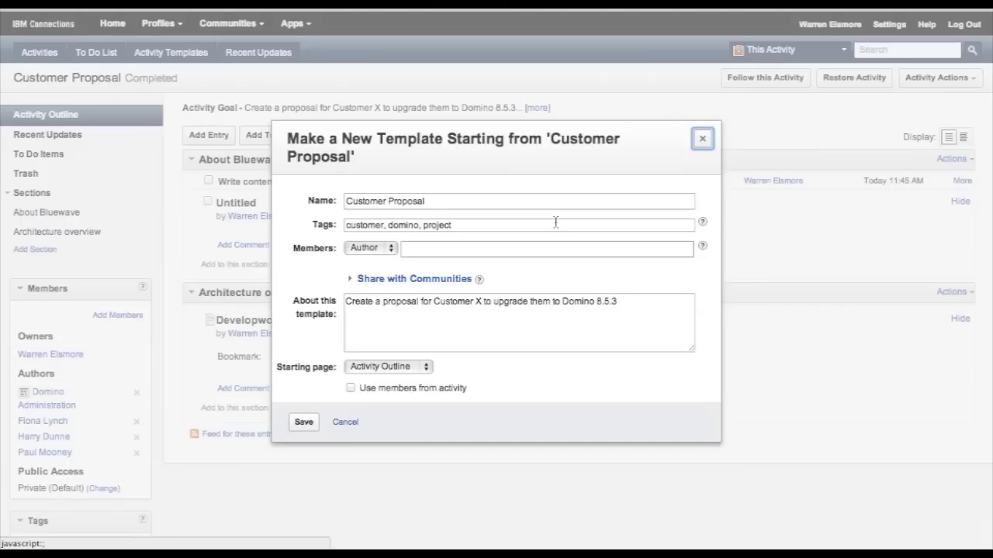
pyautogui.click(498, 201)
pyautogui.write('tem')
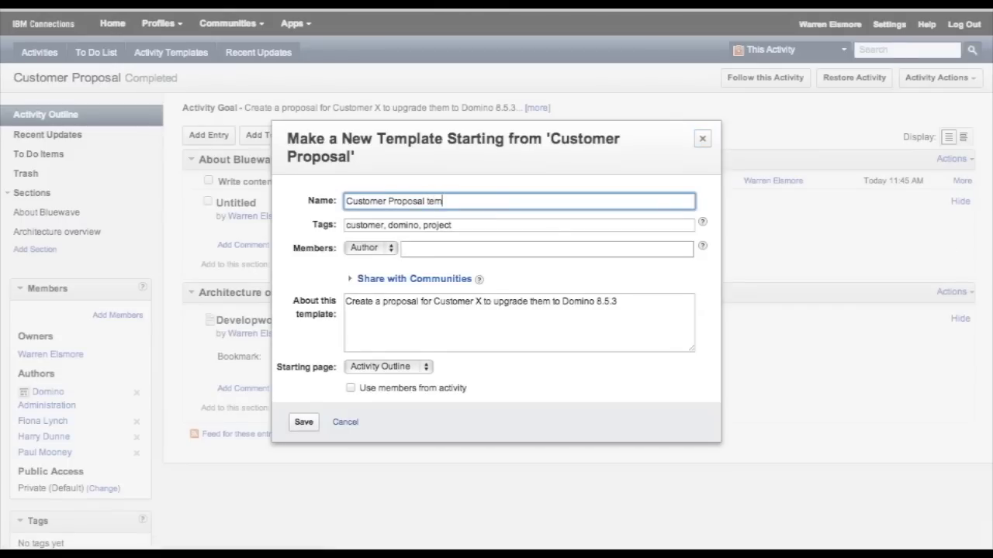
pyautogui.press('BackSpace')
pyautogui.press('BackSpace')
pyautogui.press('BackSpace')
pyautogui.write('Template')
pyautogui.click(350, 280)
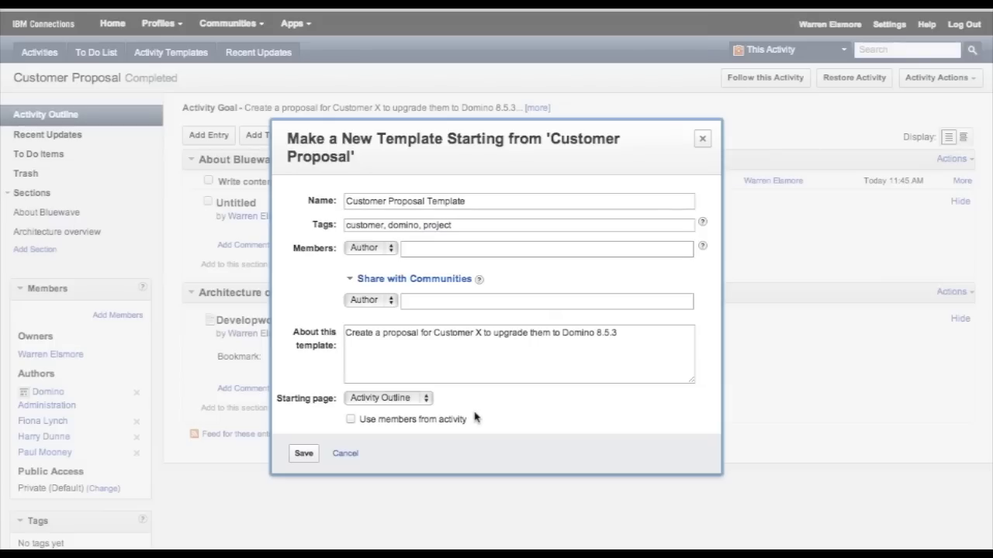
pyautogui.click(304, 453)
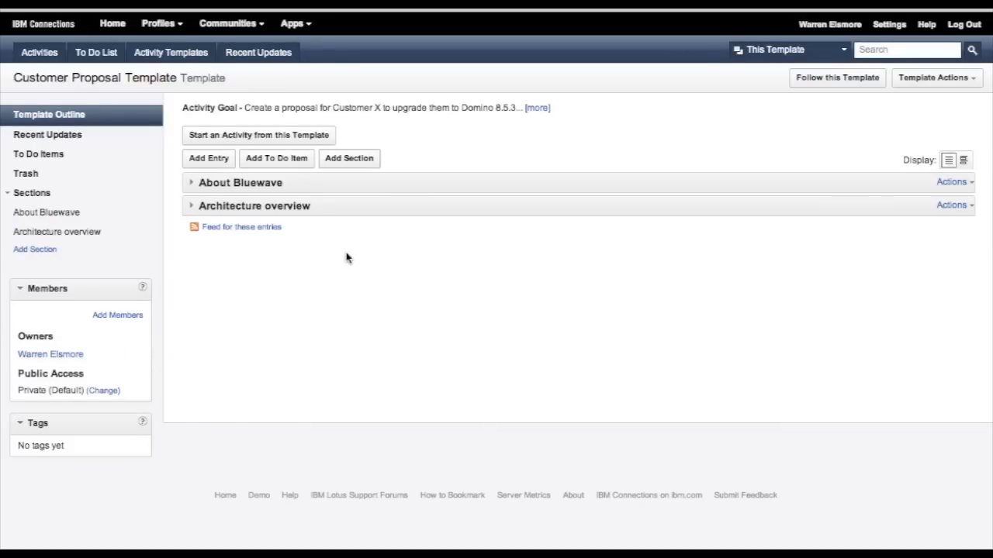
# - Start a new activity from the activities overview and base it on the Customer Proposal Template
pyautogui.click(39, 54)
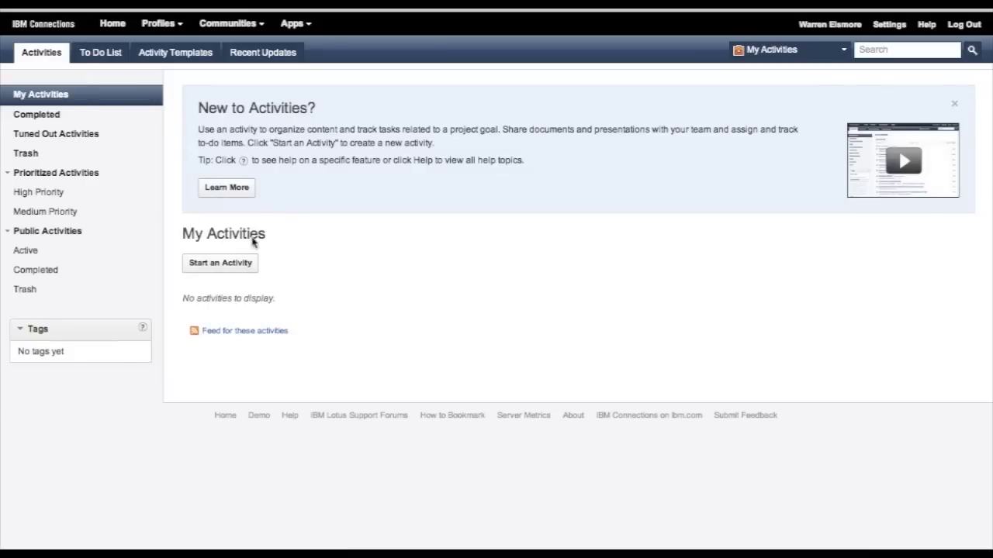
pyautogui.click(235, 269)
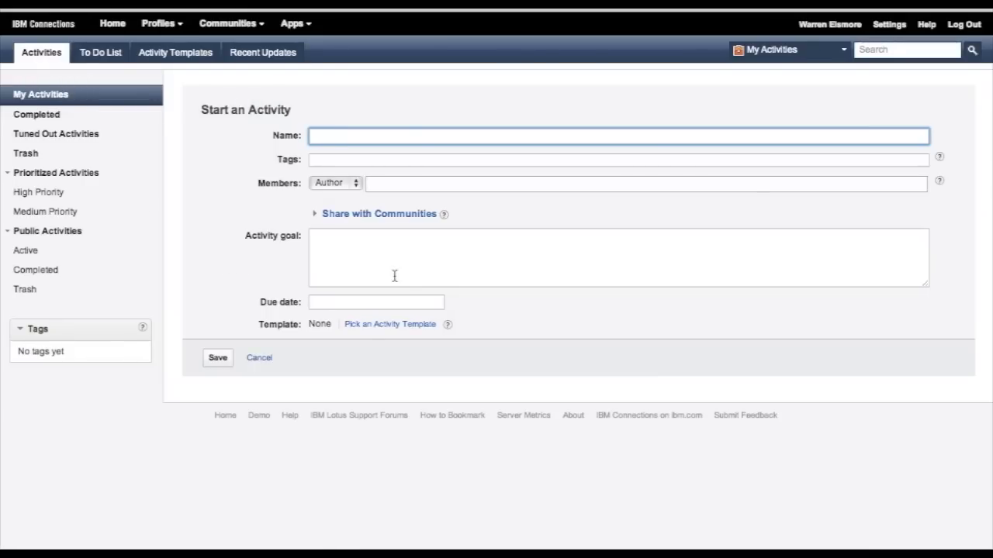
pyautogui.click(390, 325)
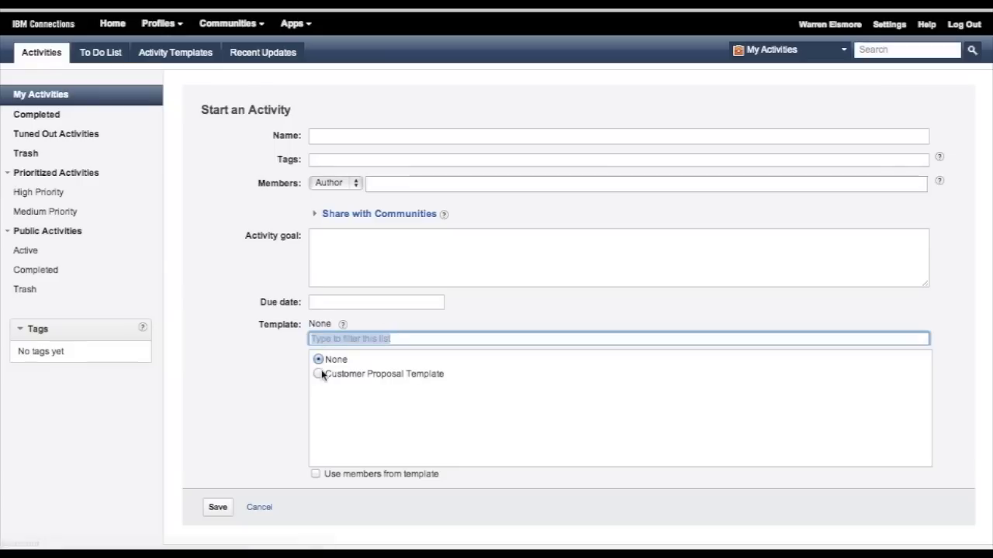
pyautogui.click(319, 374)
# - Name the new activity "Customer XYZ Application development" and save it
pyautogui.click(377, 134)
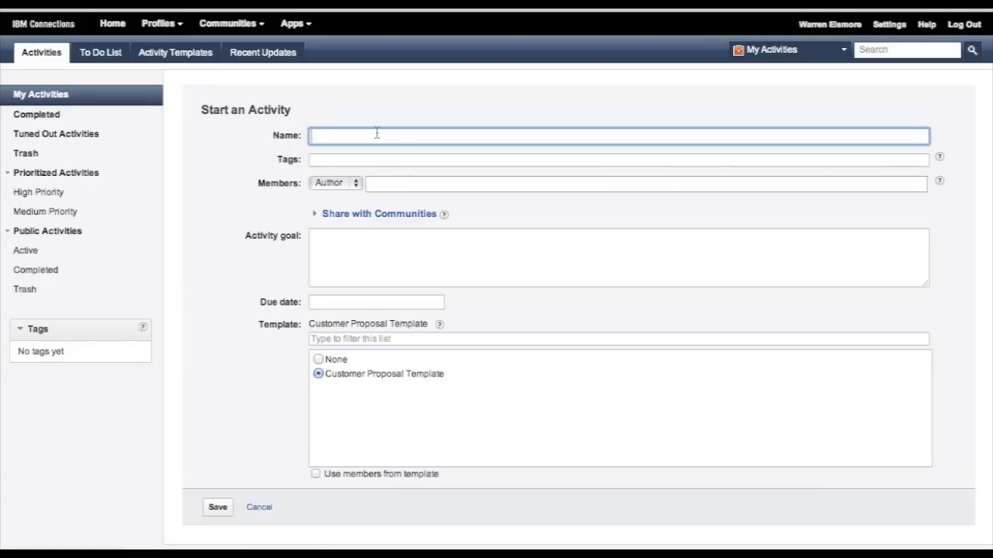
pyautogui.write('Customer X')
pyautogui.press('BackSpace')
pyautogui.write('YZ Application development')
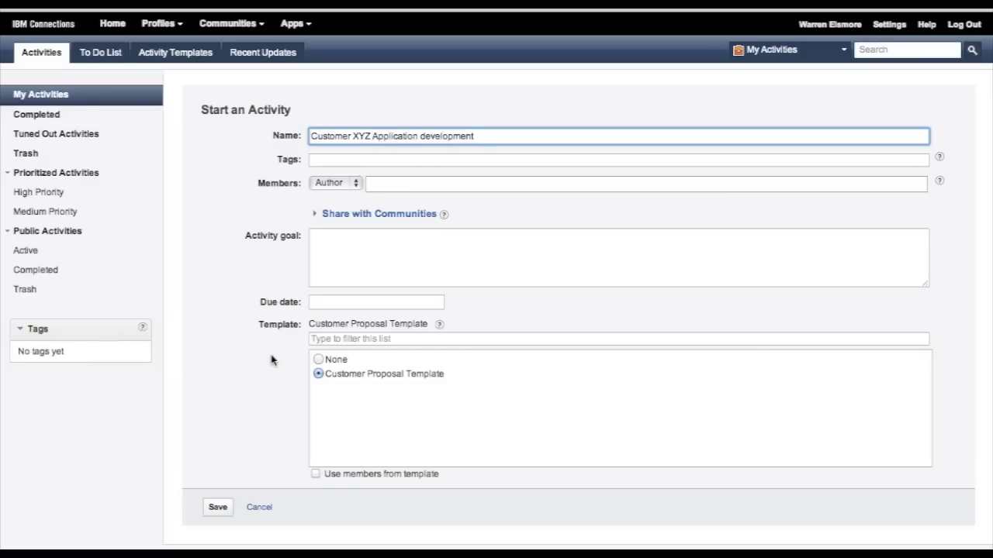
pyautogui.scroll(-1, 275, 360)
pyautogui.click(219, 486)
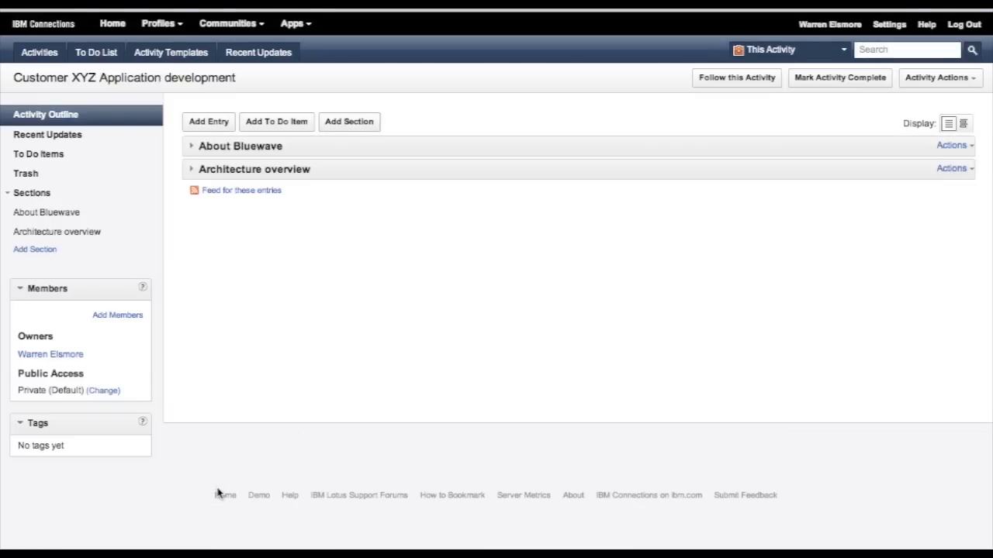
# - Expand the Architecture overview and About Bluewave sections and view the details of the Developworks Lotus entry
pyautogui.click(191, 169)
pyautogui.click(191, 147)
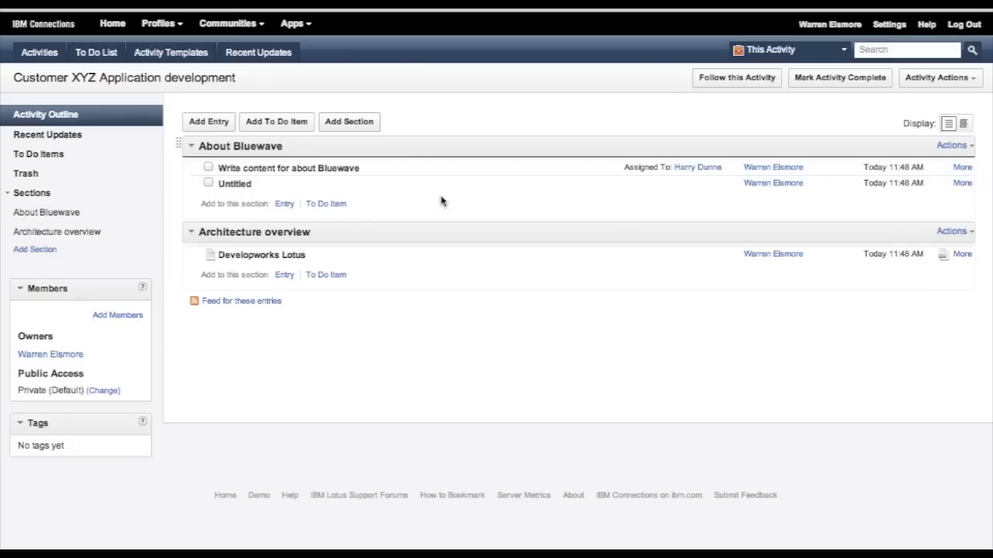
pyautogui.click(261, 255)
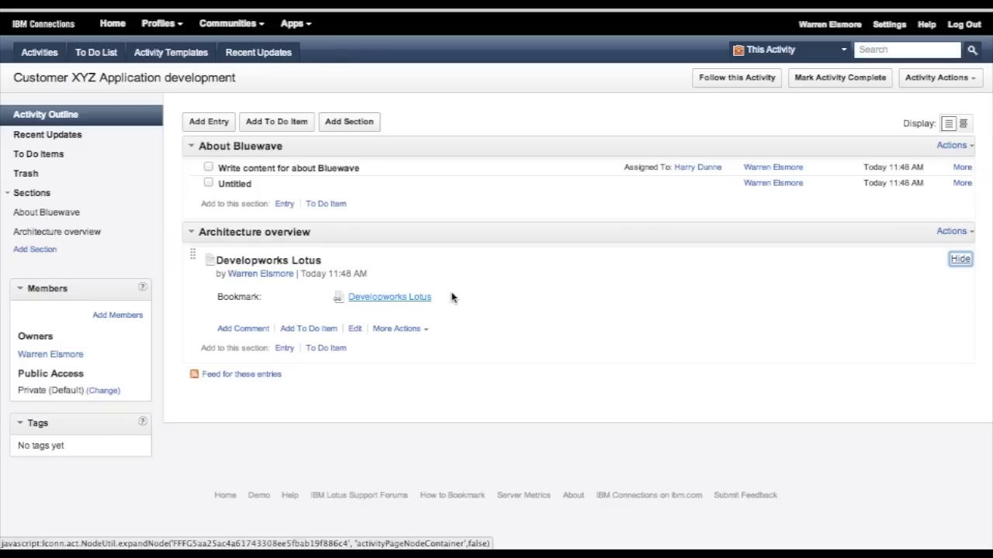
# - Open the list of available Connections apps
pyautogui.click(303, 25)
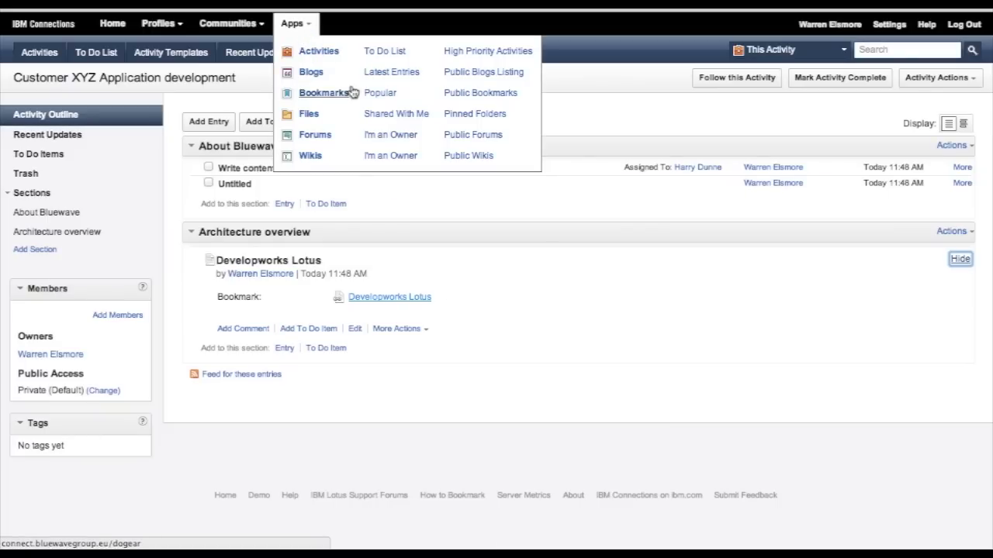